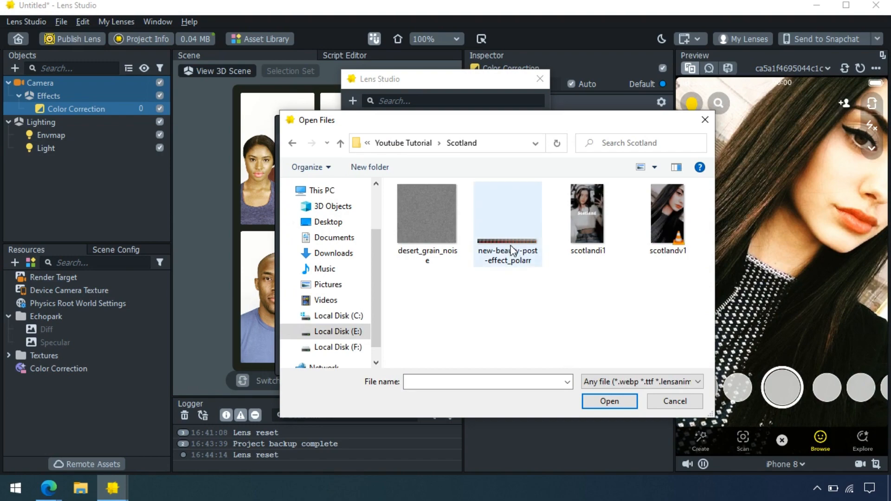
Import the new-beauty-post-effect_polarr LUT into Color Correction and set its alpha to 0.92
double_click(511, 244)
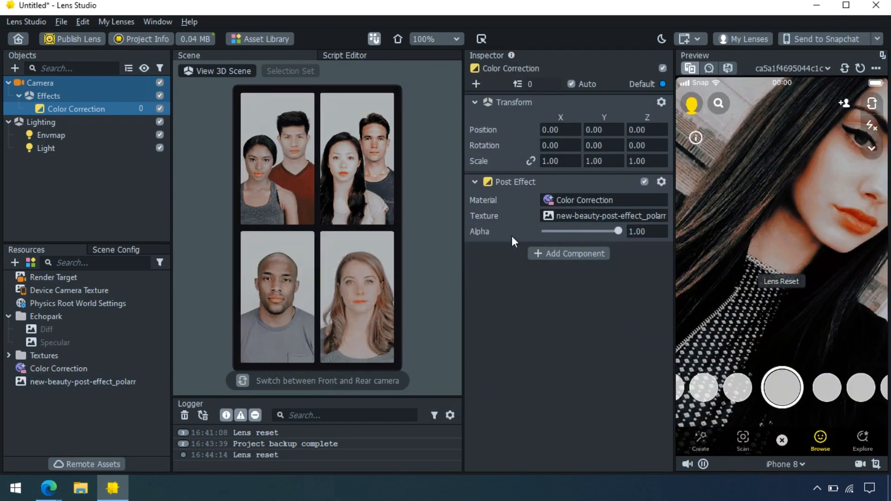
mouse_move(617, 232)
mouse_down()
mouse_move(594, 232)
mouse_move(612, 225)
mouse_up()
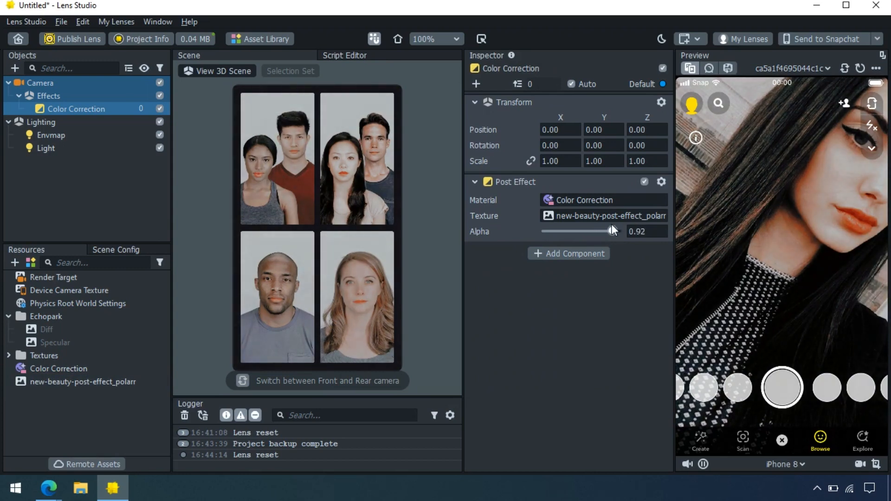
click(112, 195)
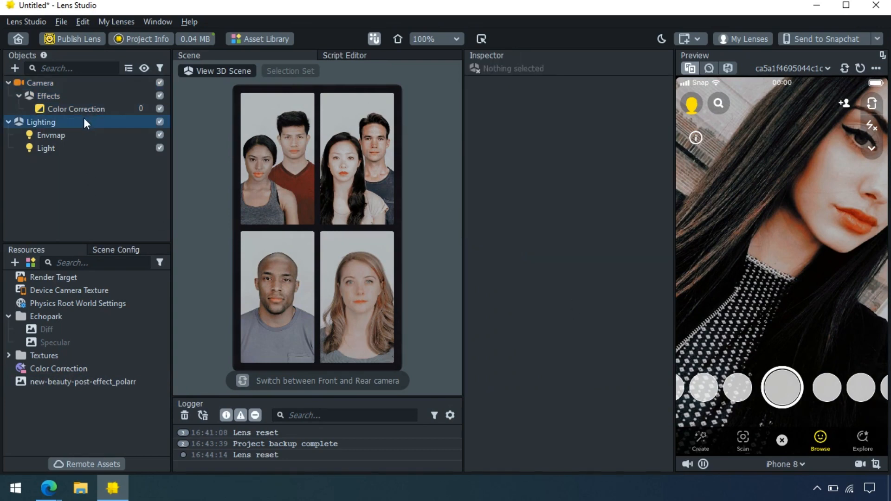
Add a Face Retouch with Soft Skin 1.10, Teeth Whitening 0.10 and Eye Sharpening 0.20
click(15, 68)
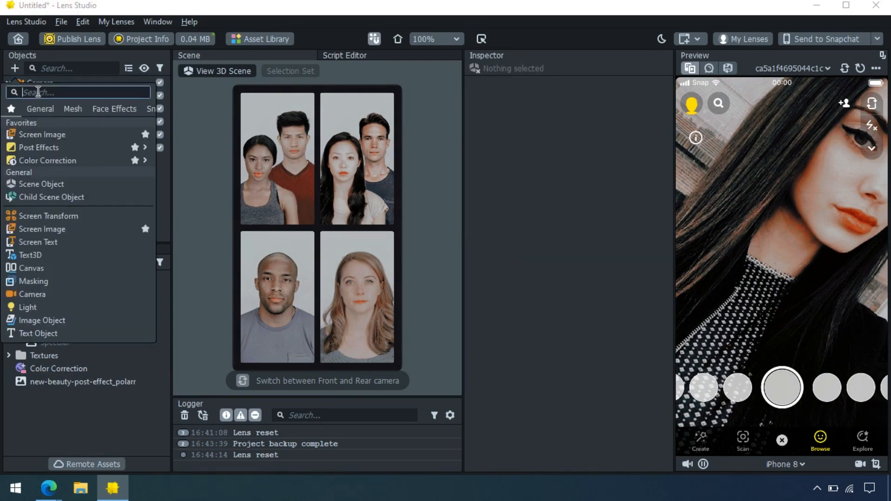
text(re)
key(Return)
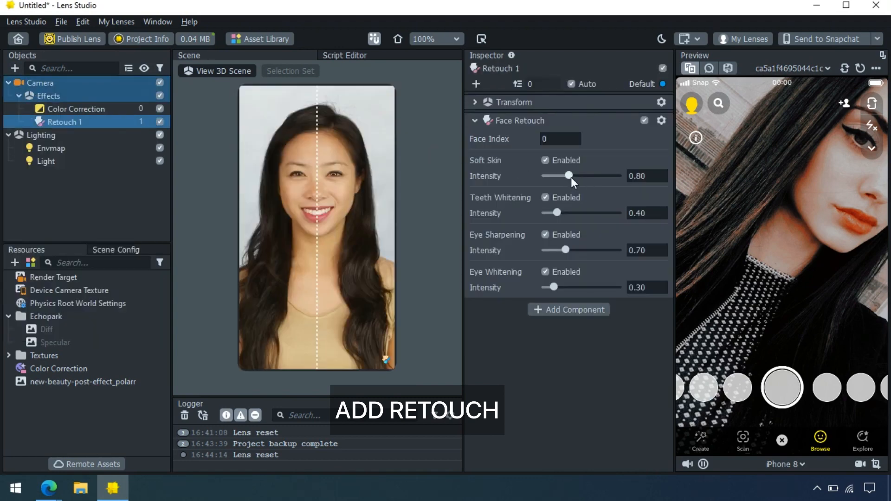
drag(571, 176, 582, 175)
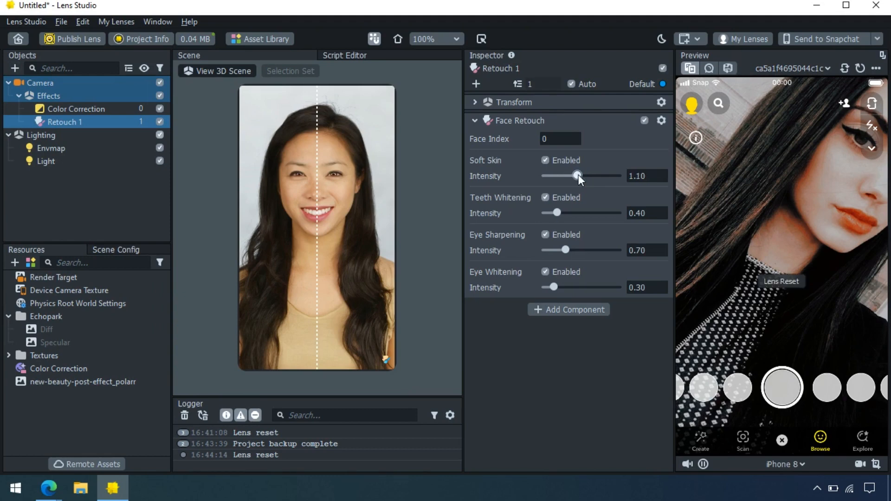
click(548, 213)
click(551, 250)
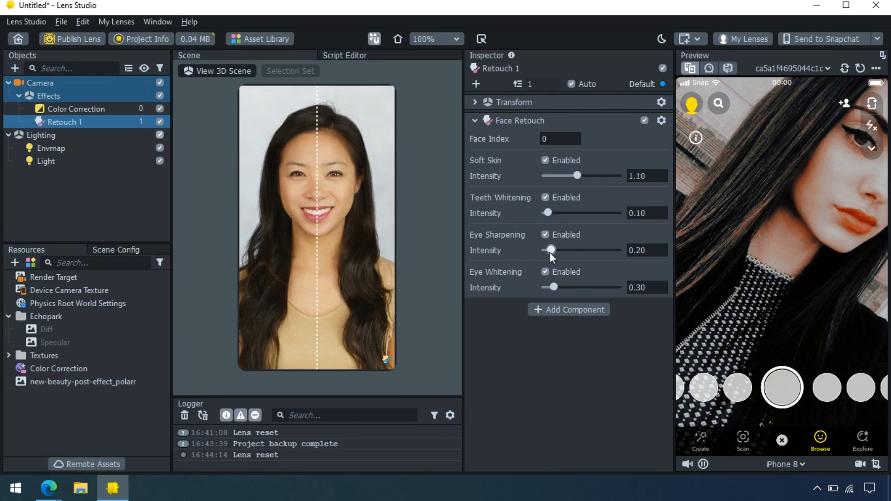
Duplicate Retouch 1 with Ctrl+D to create a copy for a second face
click(97, 180)
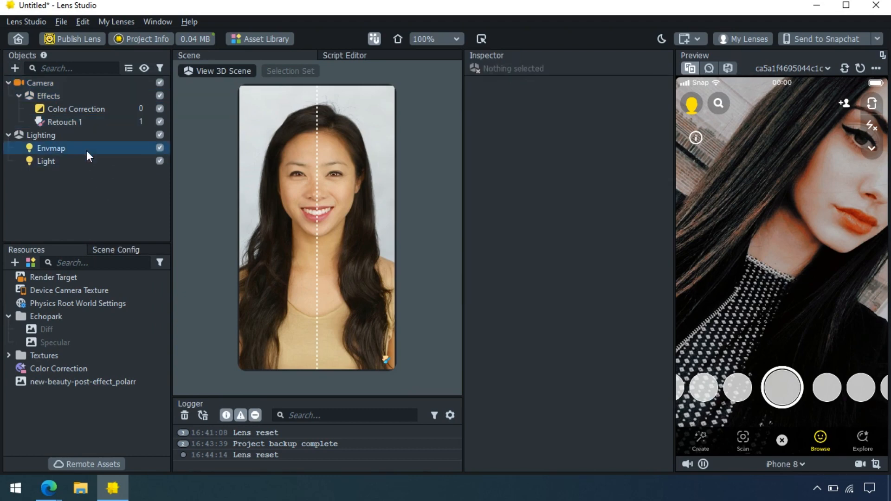
click(90, 127)
key(ctrl+d)
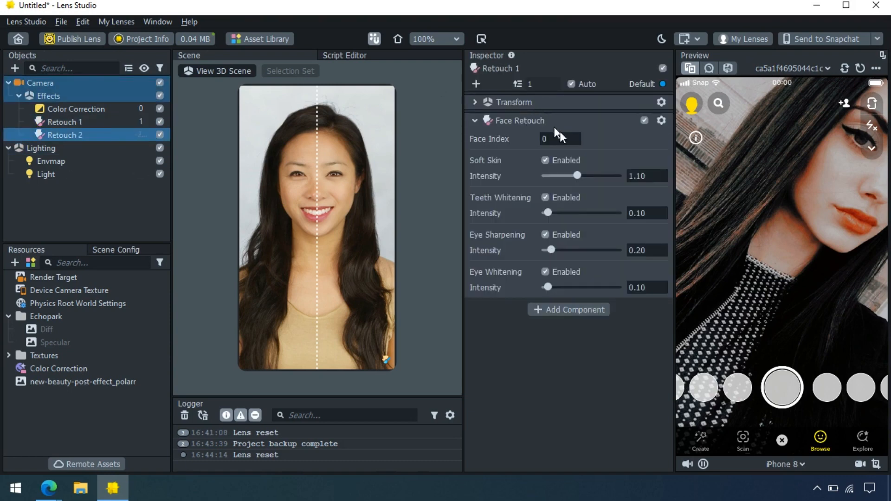
Add a Screen Image object to the scene
click(73, 193)
click(15, 68)
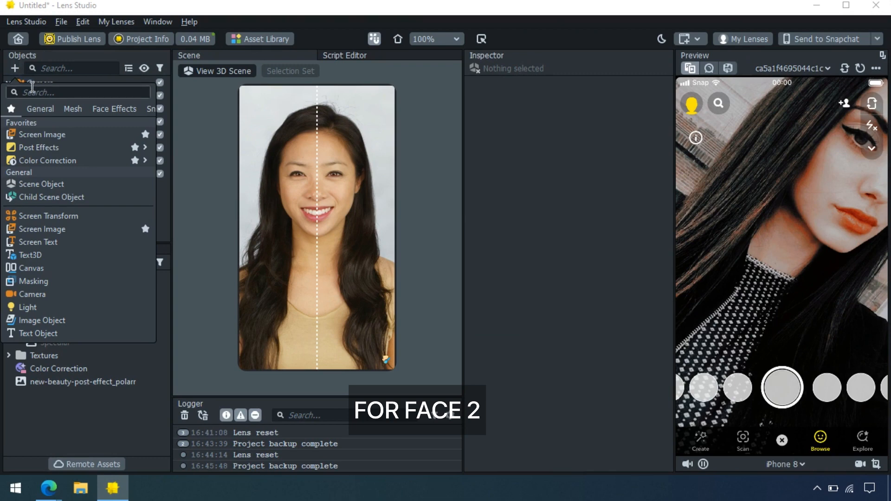
text(scr)
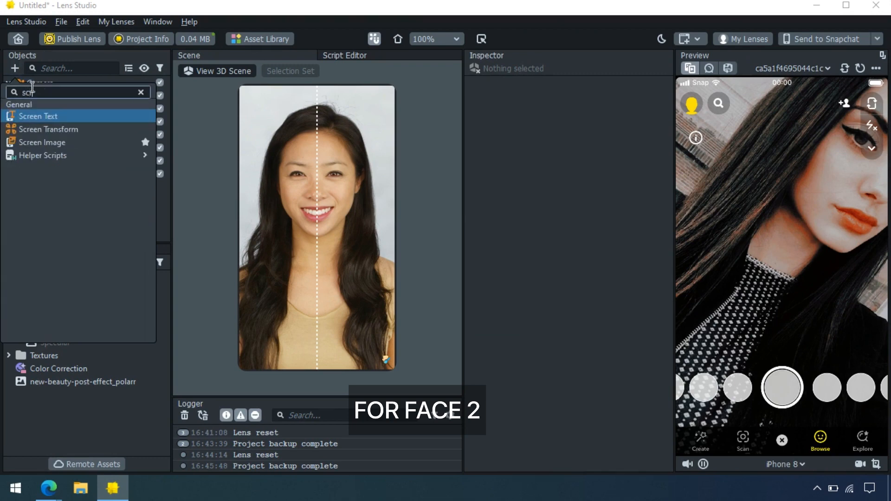
click(88, 137)
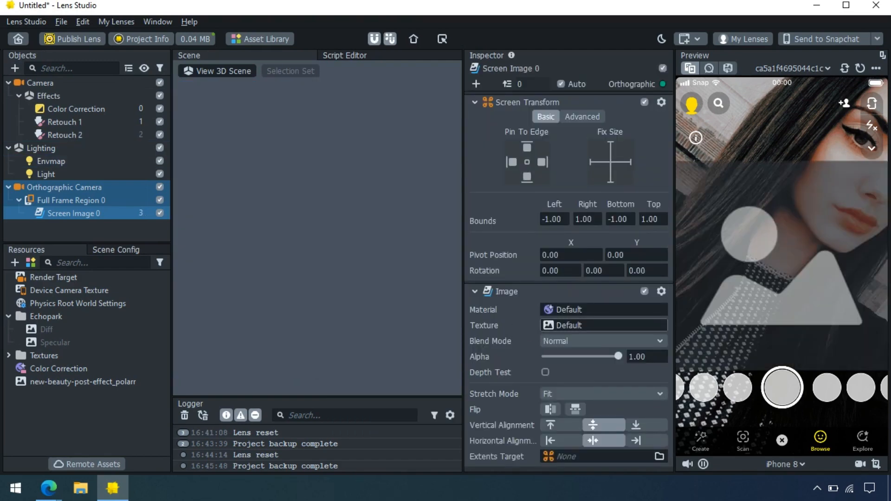
Import desert_grain_noise and assign it as the Screen Image texture
click(555, 324)
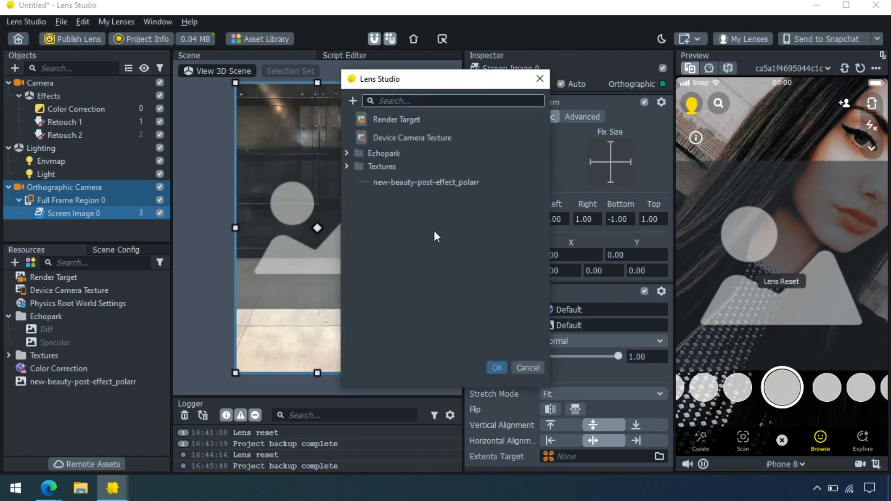
click(352, 100)
click(336, 125)
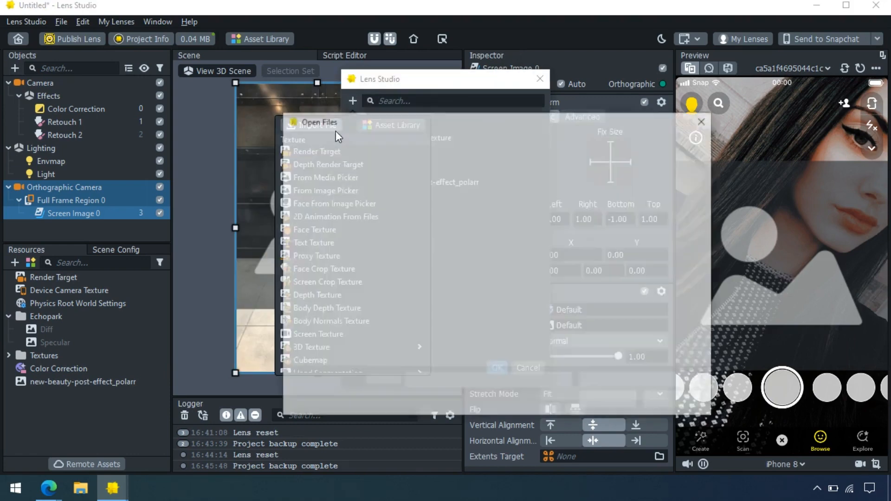
double_click(455, 228)
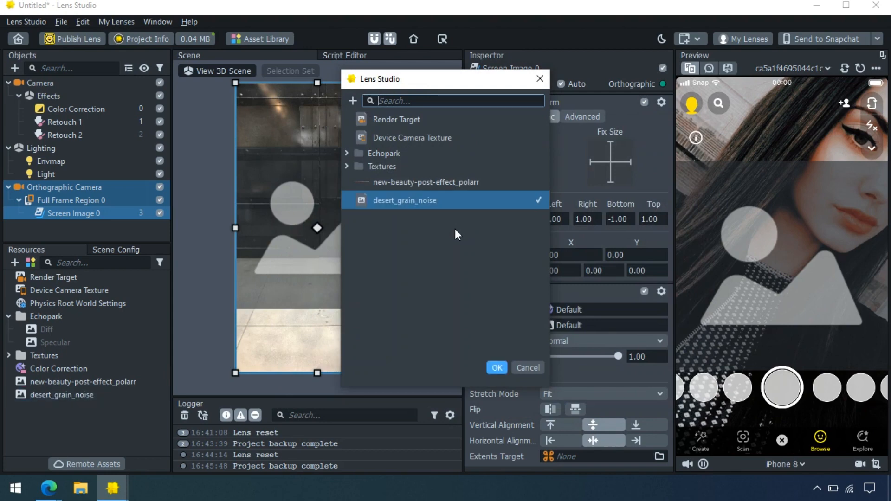
key(Return)
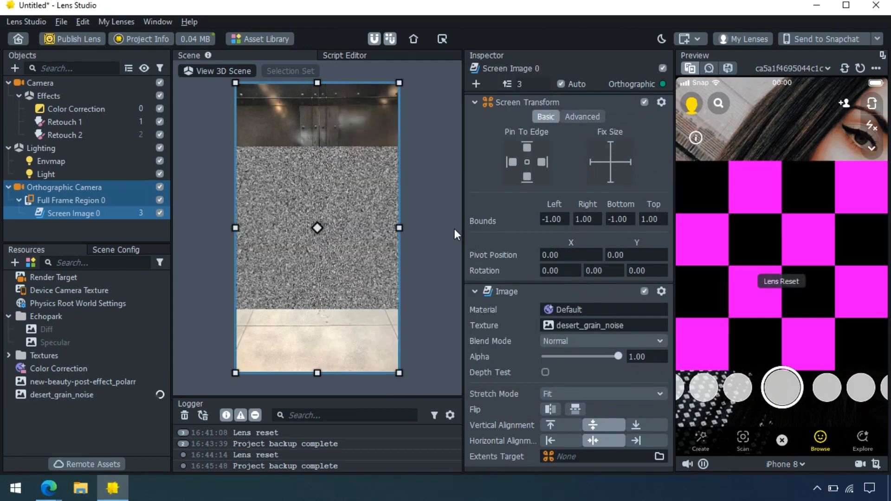
Set the grain's Stretch Mode to Stretch and Blend Mode to Soft Light, then lower alpha to 0.28
click(598, 392)
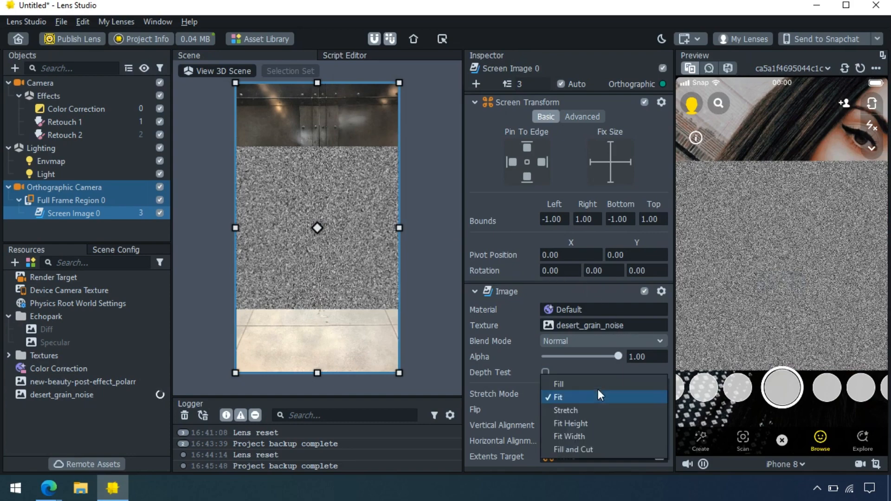
click(590, 409)
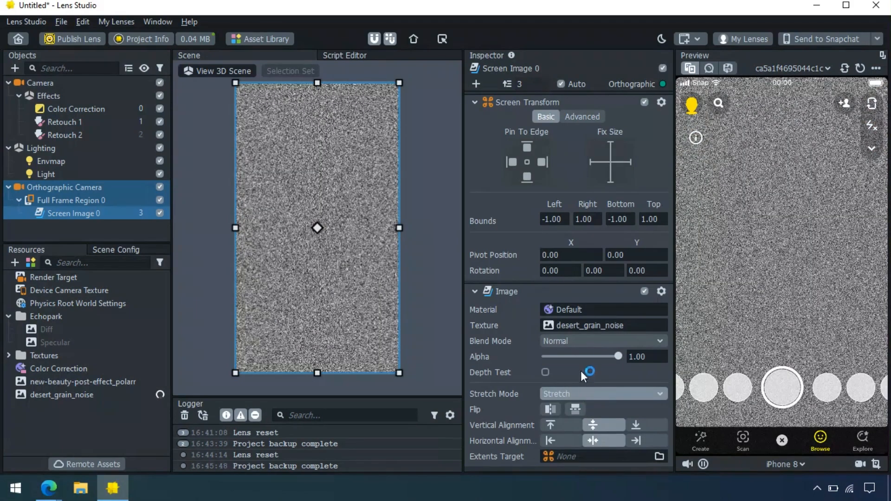
click(572, 346)
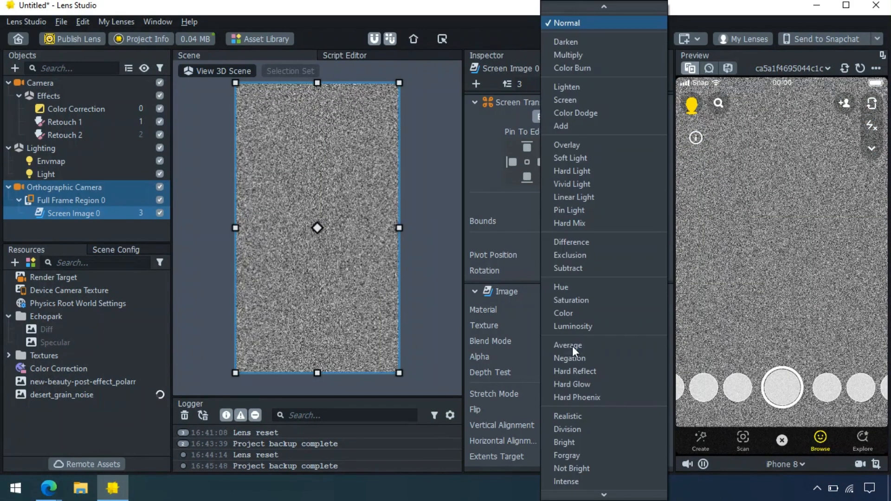
click(592, 37)
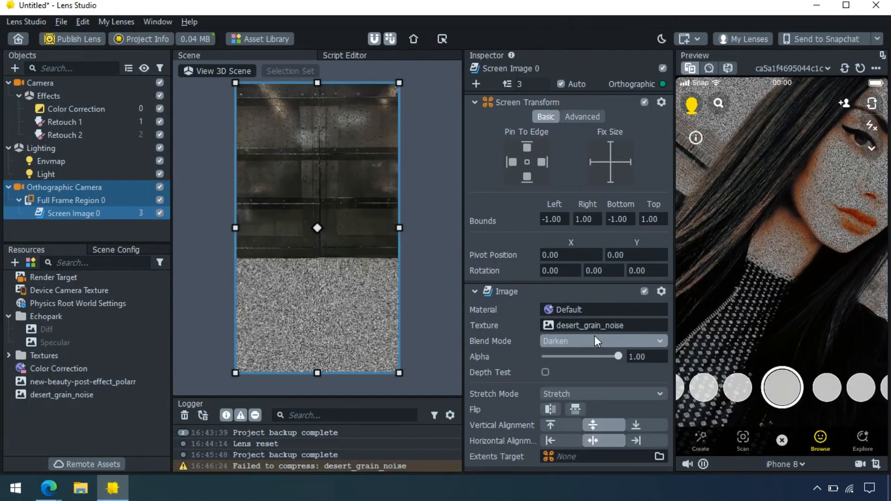
click(594, 336)
click(585, 49)
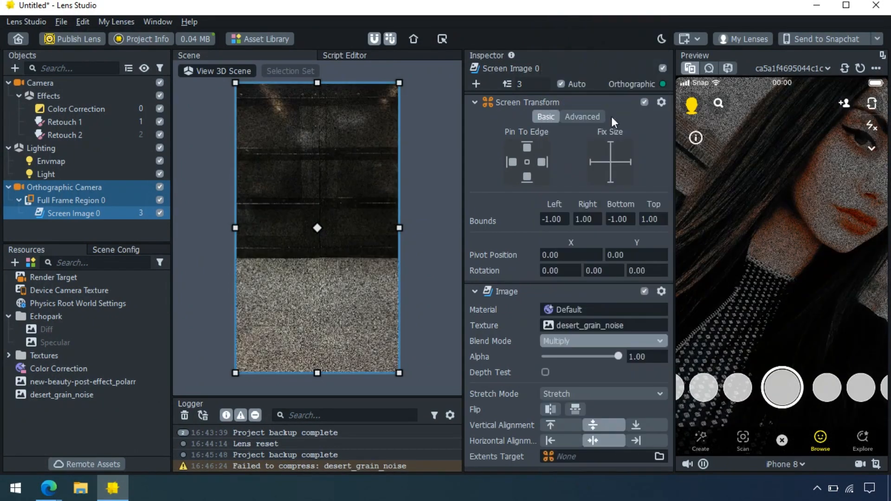
click(573, 341)
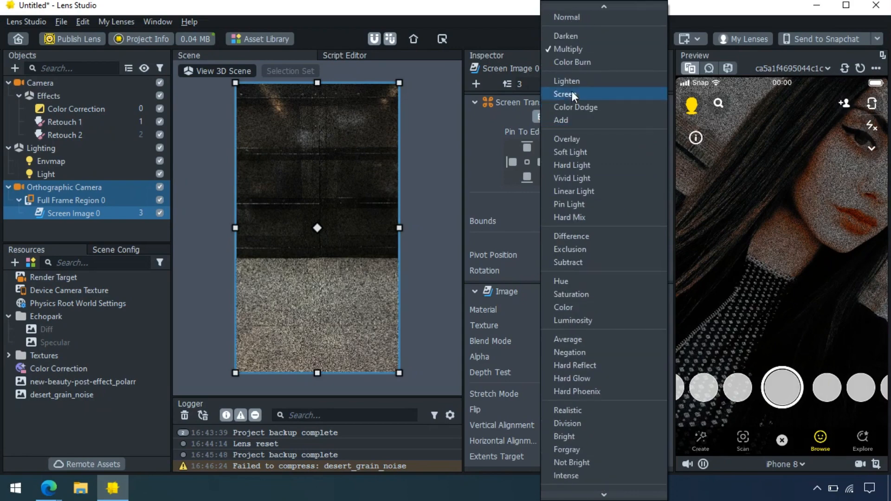
click(579, 154)
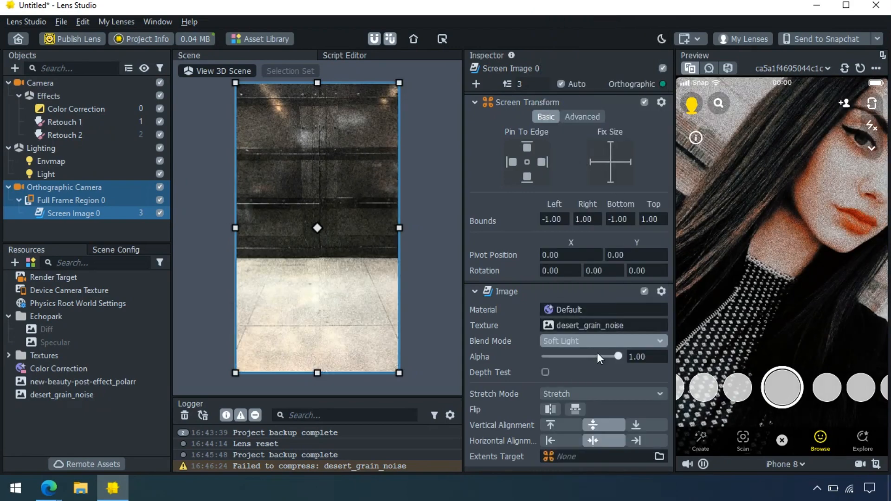
drag(597, 353, 564, 343)
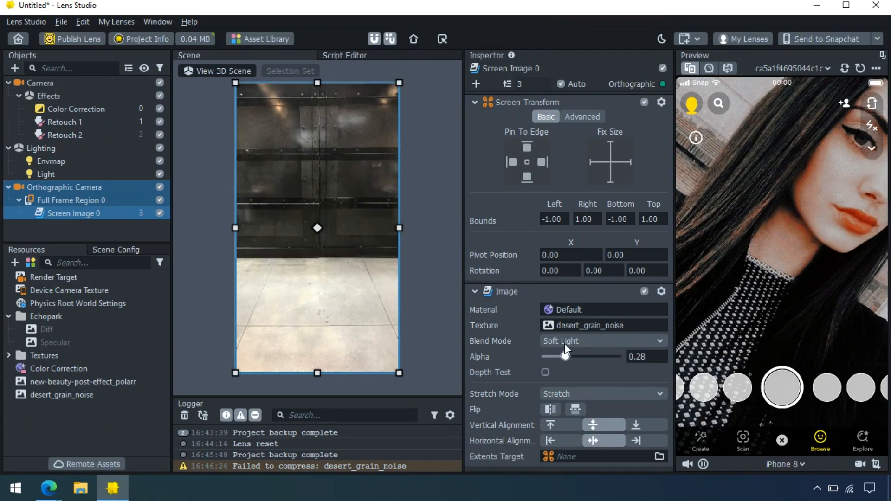
Rename Screen Image 0 to 'Grain'
click(443, 314)
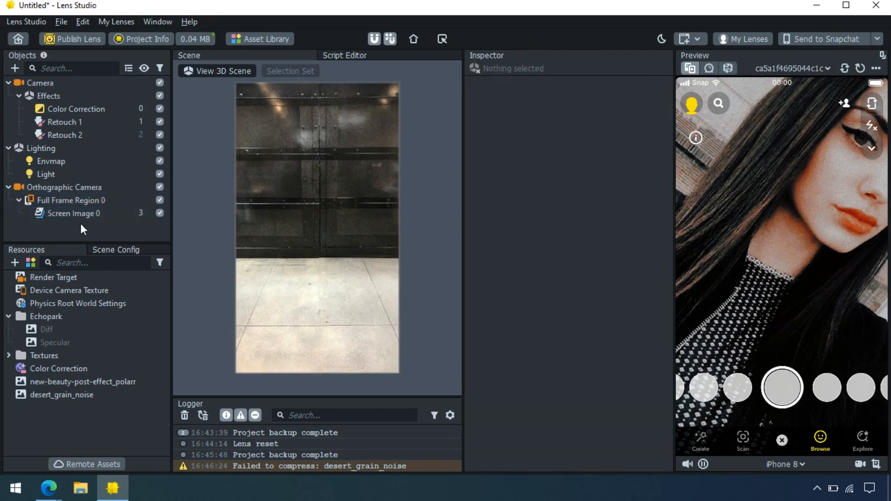
shift+click(89, 212)
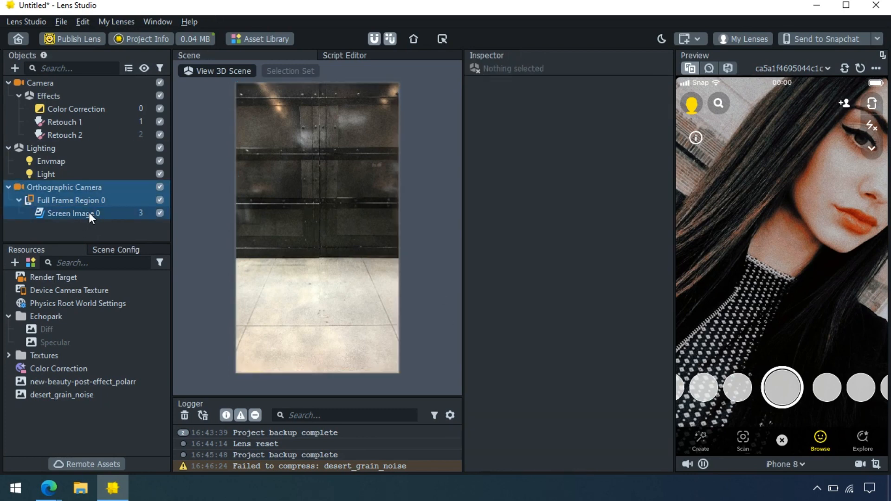
double_click(88, 212)
text(Gra)
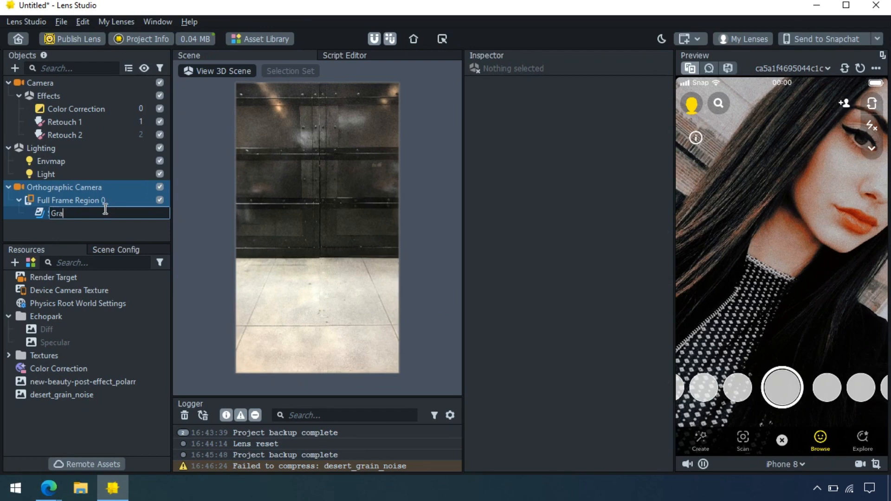
text(in)
key(Return)
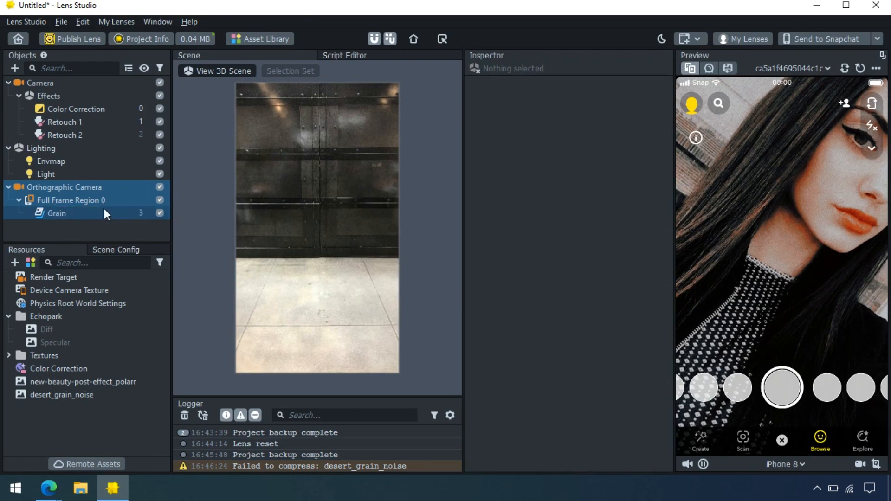
Rename the Color Correction effect to 'LUT'
click(64, 109)
double_click(64, 109)
text(LUT)
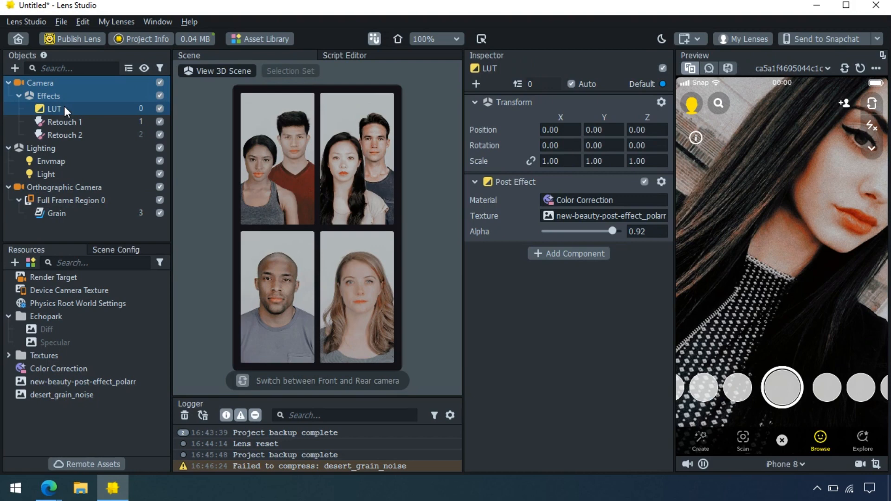
key(Return)
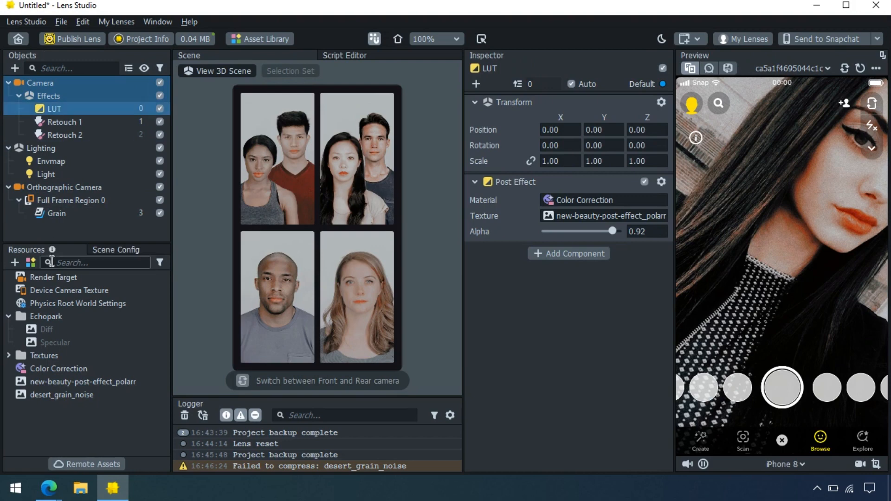
click(61, 231)
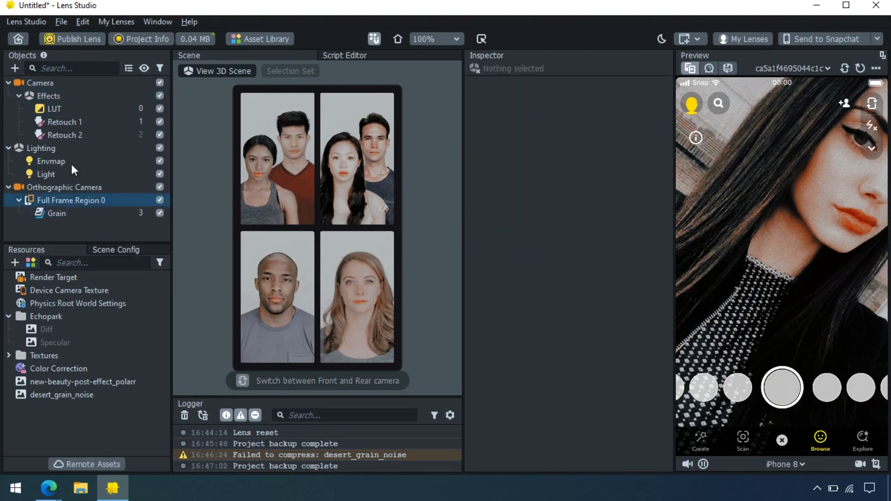
Add a Behavior object from the Helper Scripts list
click(15, 68)
scroll(87, 170, up, 1)
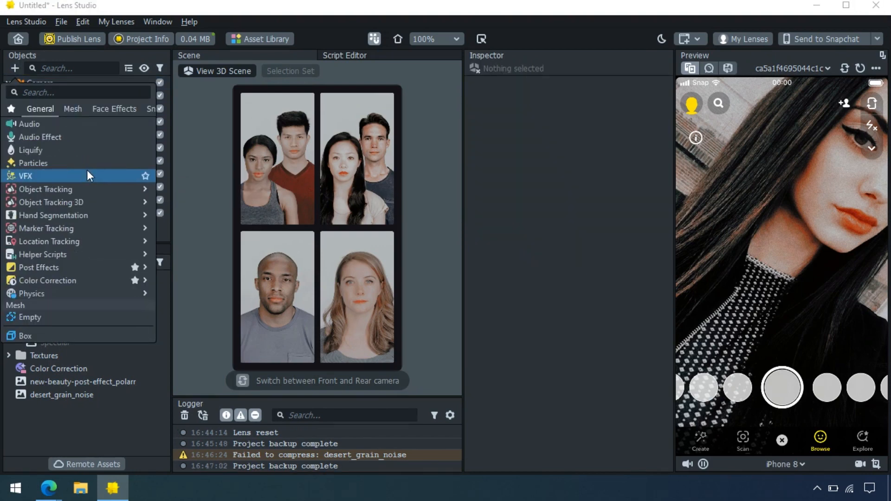
scroll(88, 170, down, 1)
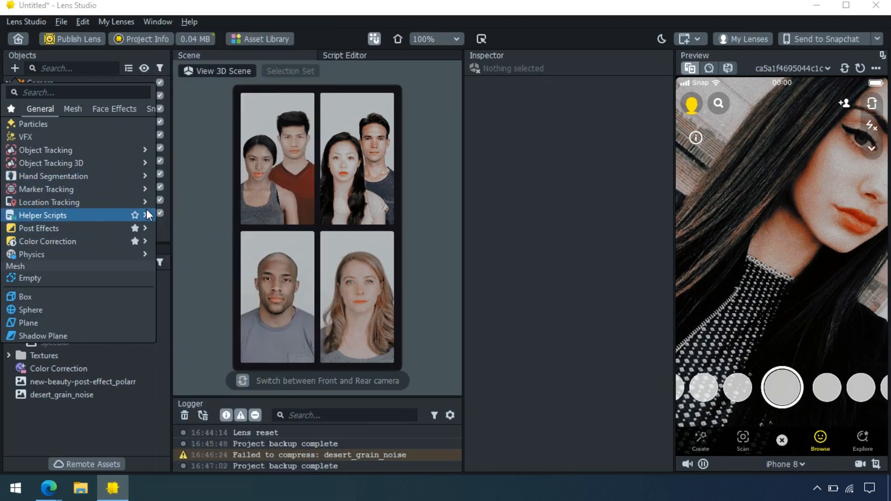
mouse_move(146, 214)
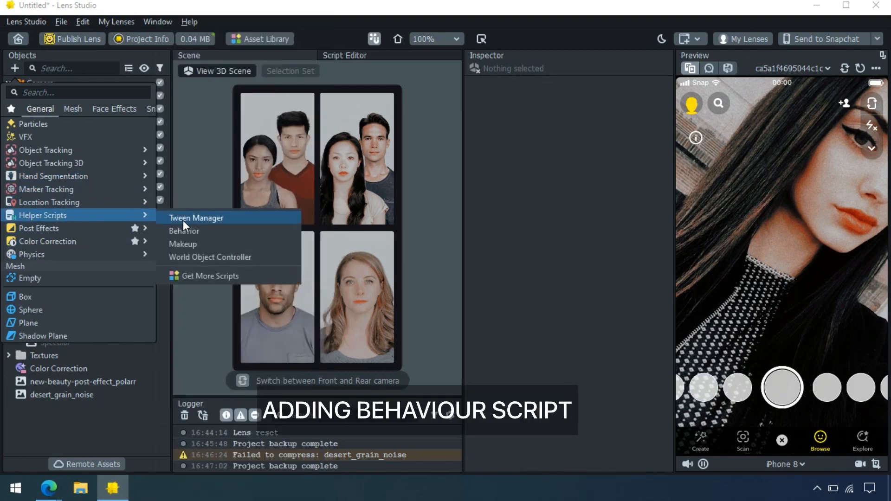
click(193, 233)
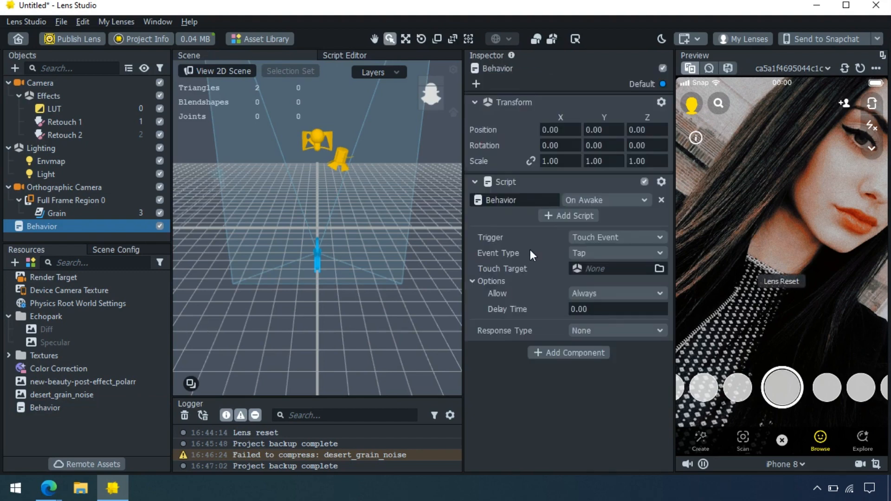
Set the Behavior trigger to Recording Event, Allow to Once, and Response Type to Set Enabled
click(584, 239)
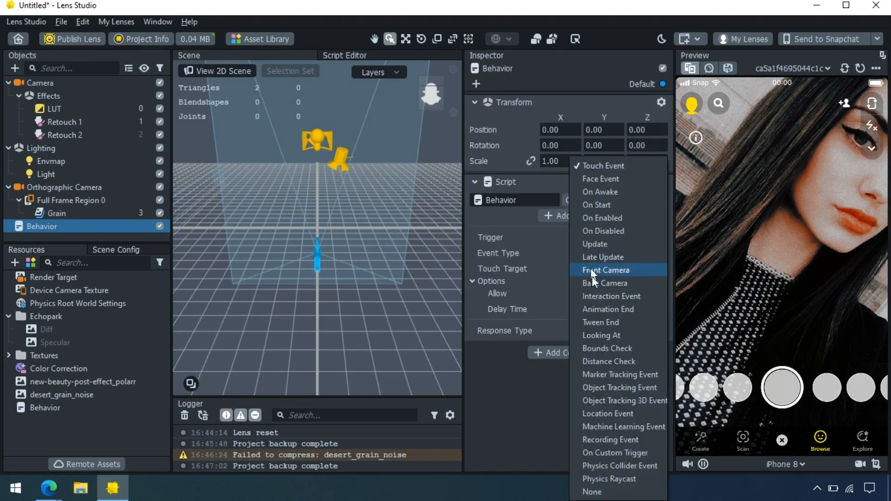
click(613, 437)
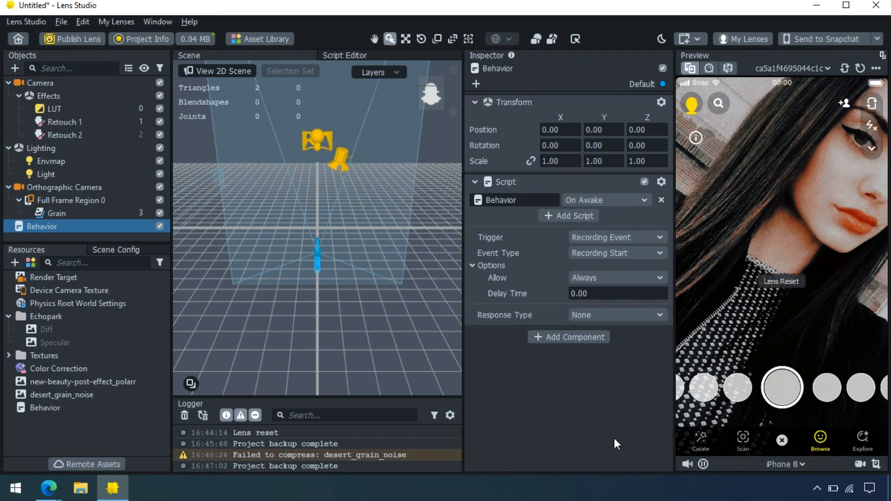
click(592, 282)
click(594, 297)
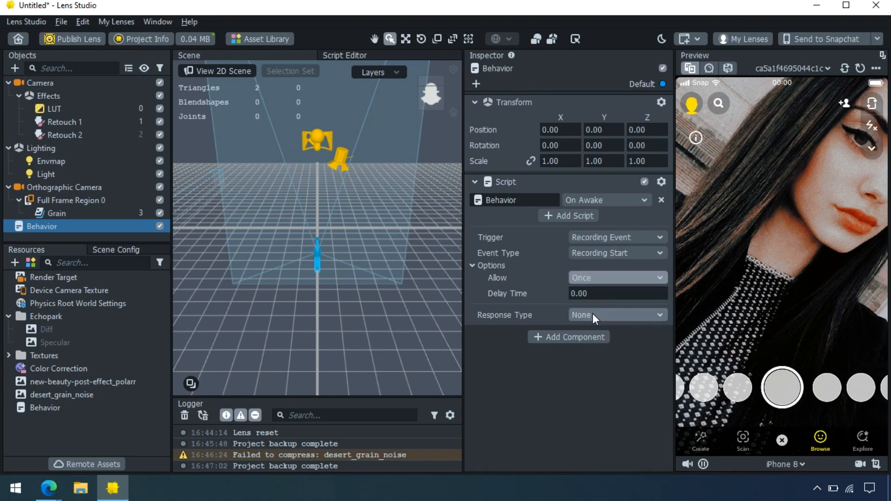
click(592, 315)
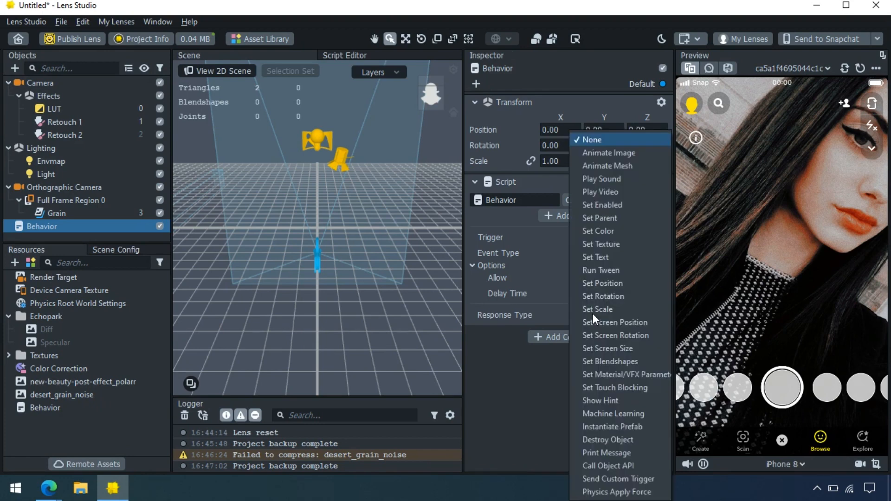
click(594, 205)
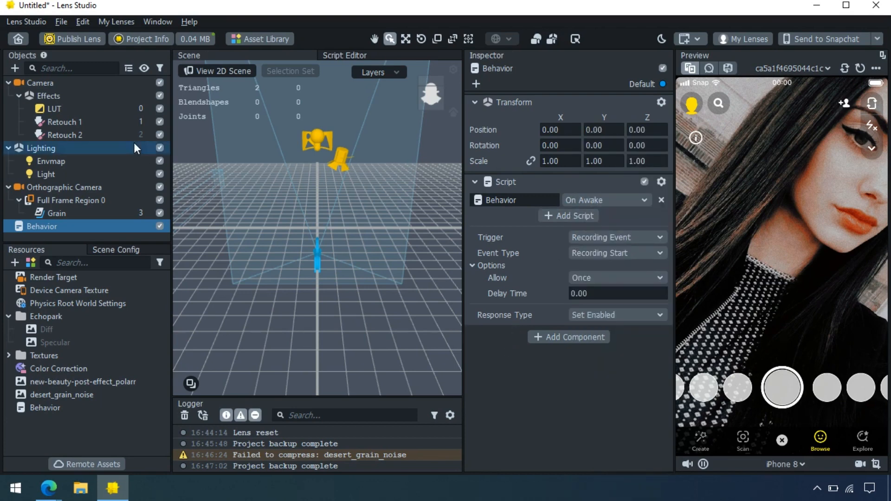
Add a Screen Text object to the scene
click(15, 69)
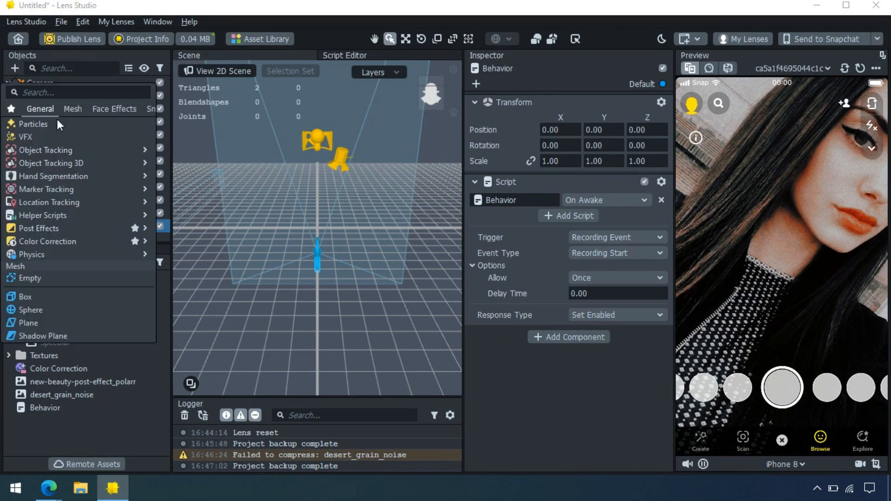
text(screen)
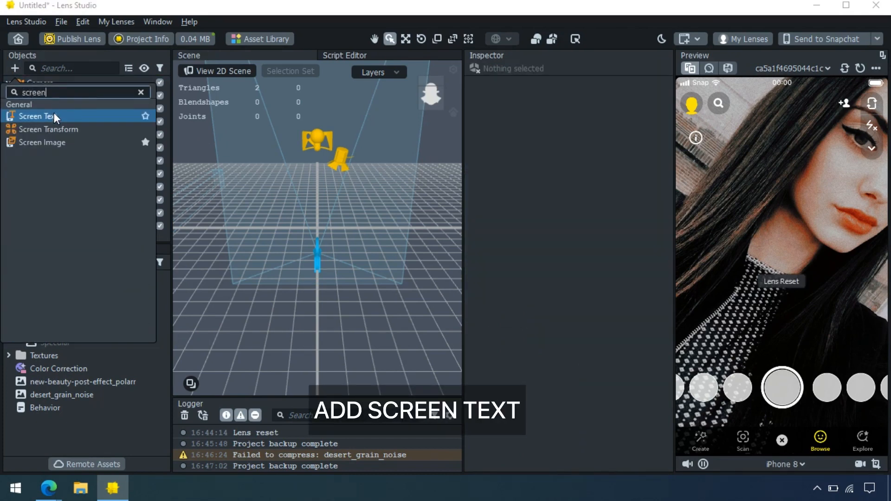
click(53, 113)
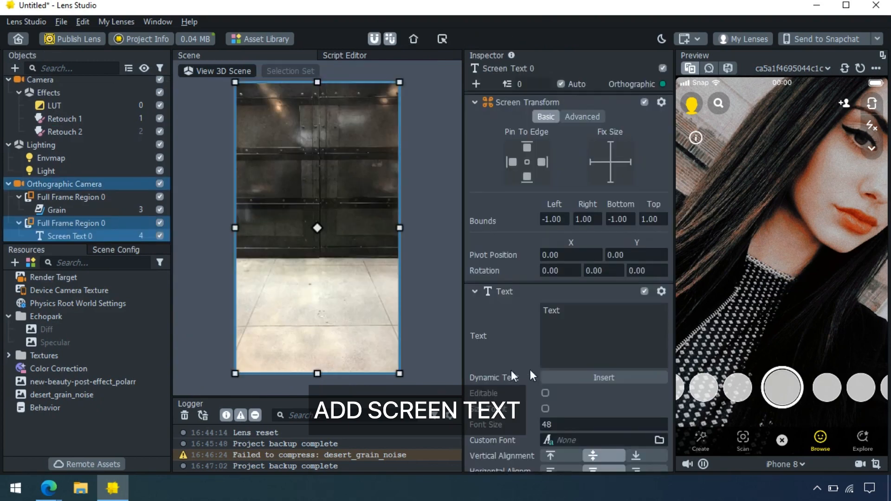
Change the text to 'Subscribe' with the creator's handle on a second line
click(597, 343)
key(BackSpace)
key(BackSpace)
key(BackSpace)
key(BackSpace)
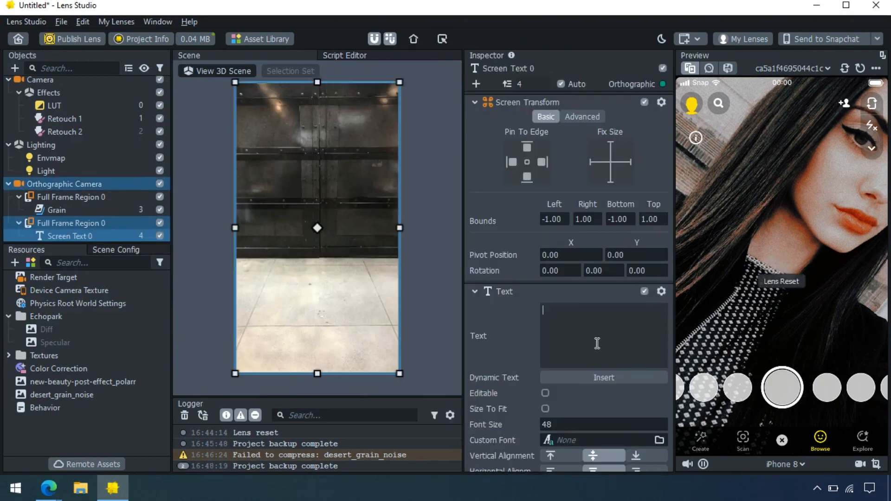
text(Subsc)
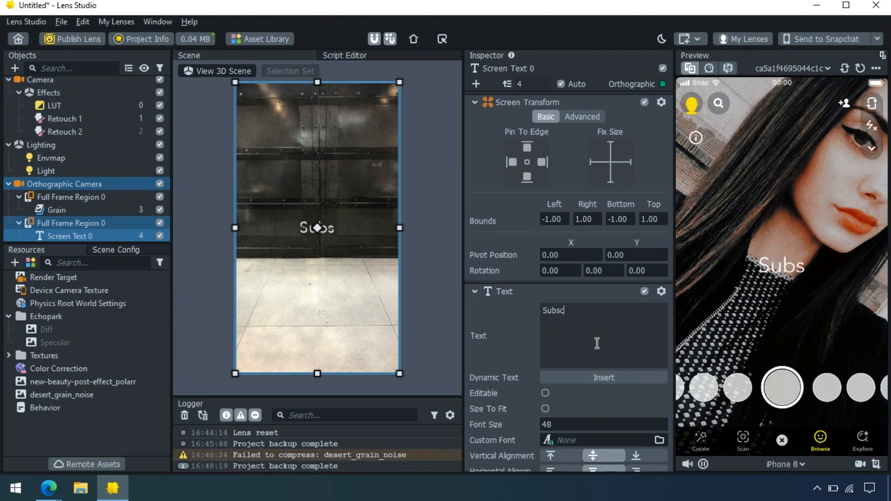
text(ribe)
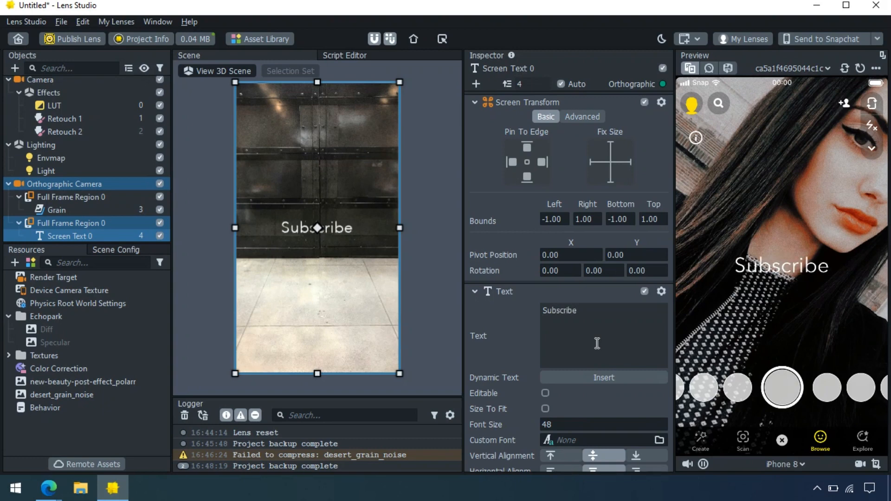
key(Return)
text(@dhruvin)
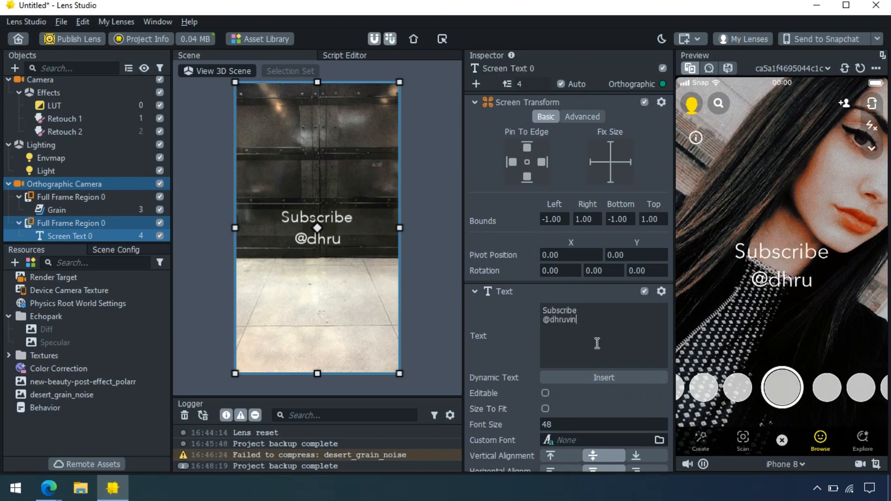
text(vad)
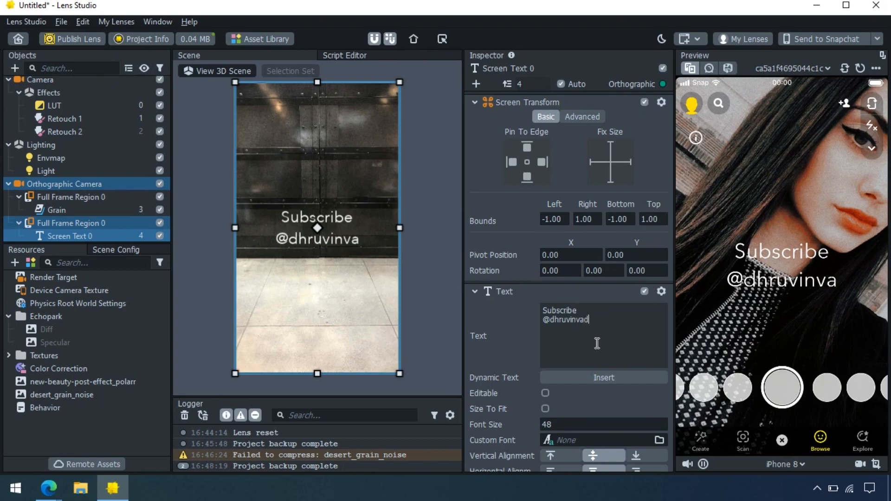
text(aliya)
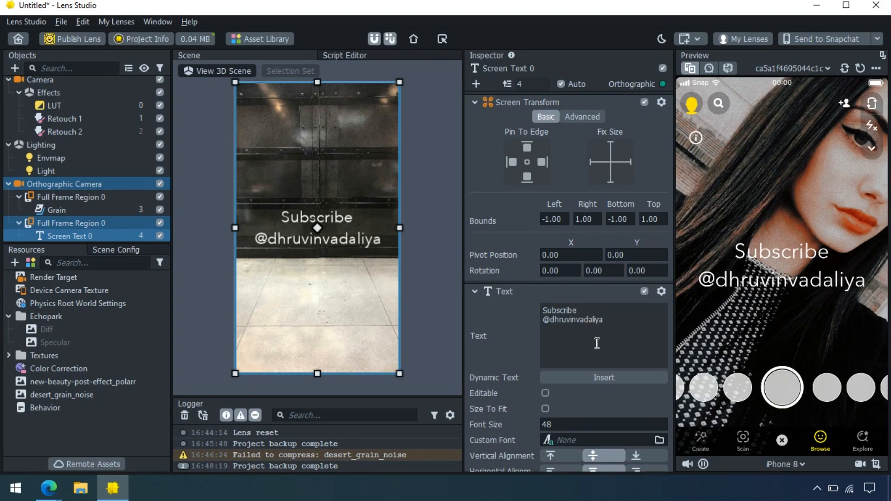
click(574, 420)
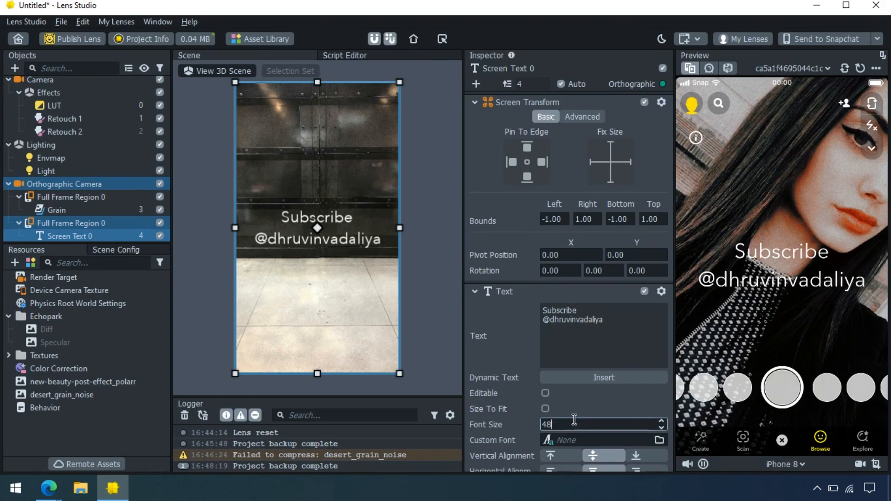
Set the font size to 35 and move the text lower on screen
key(BackSpace)
key(BackSpace)
text(35)
key(Return)
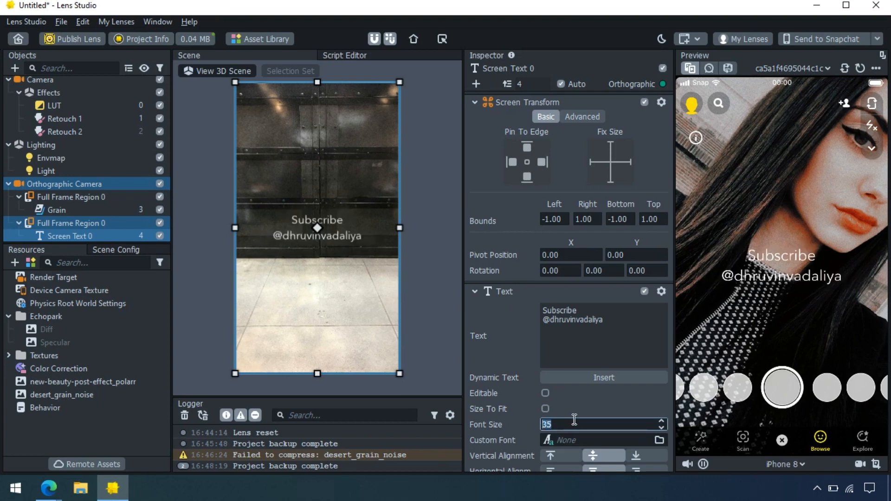
drag(332, 137, 327, 194)
Set the text's letter spacing to 0.12 in the advanced layout settings
scroll(578, 410, down, 3)
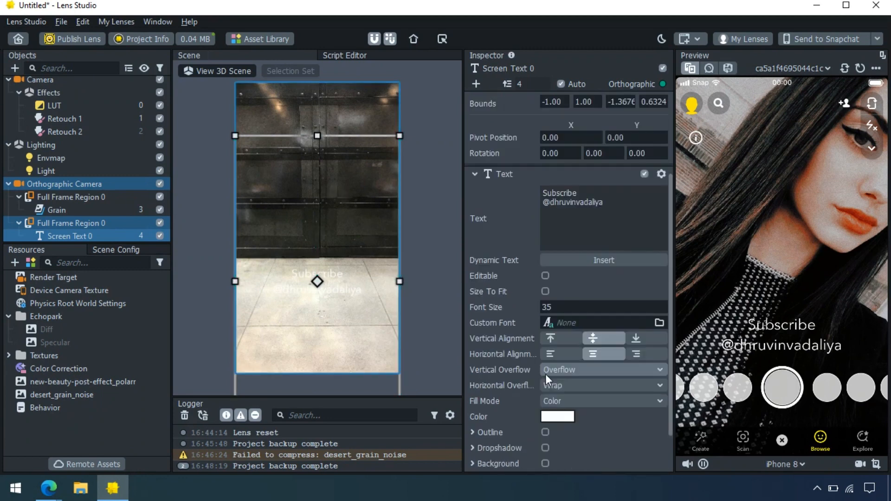
scroll(554, 387, down, 2)
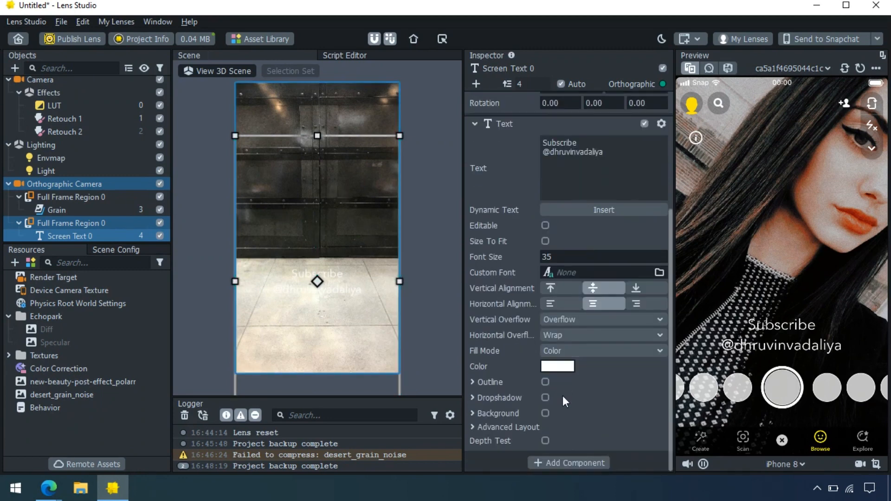
click(475, 426)
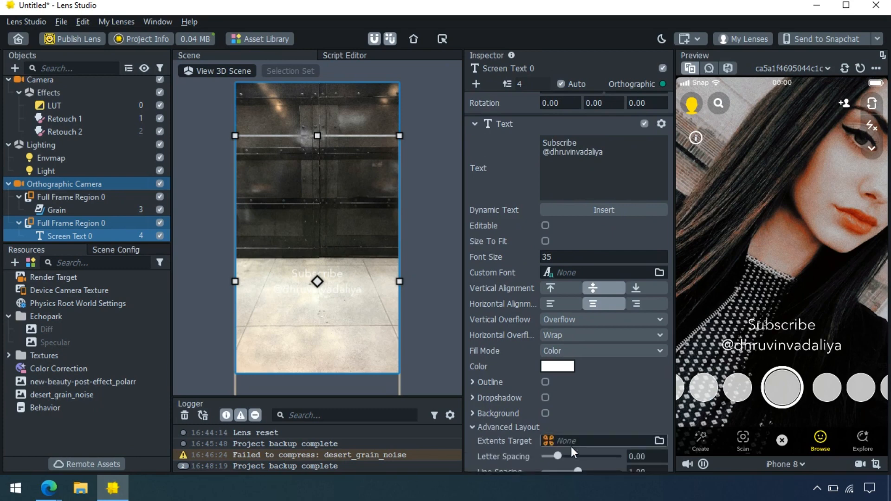
scroll(570, 447, down, 2)
drag(565, 408, 565, 409)
Apply the Merriweather custom font and set the font size to 25
click(568, 225)
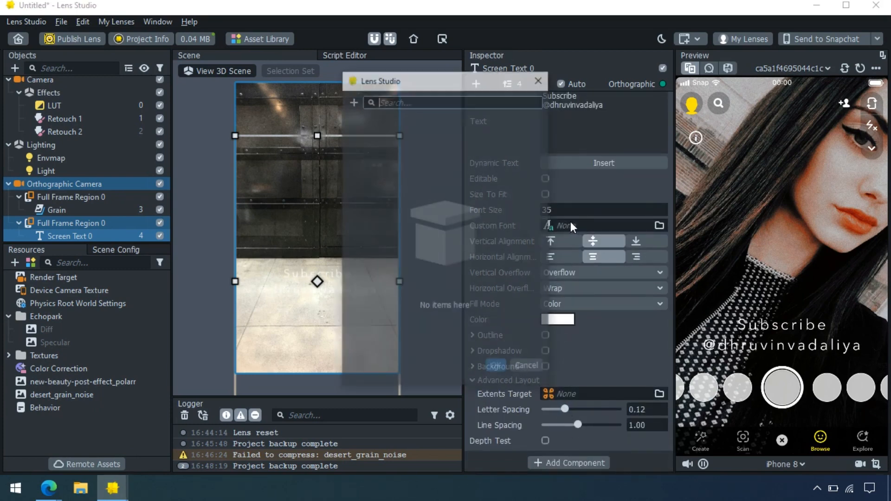
click(352, 101)
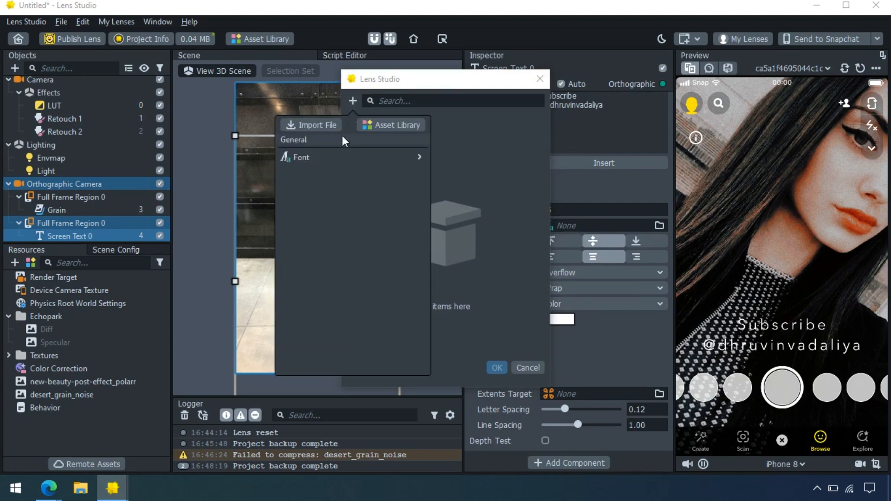
mouse_move(365, 158)
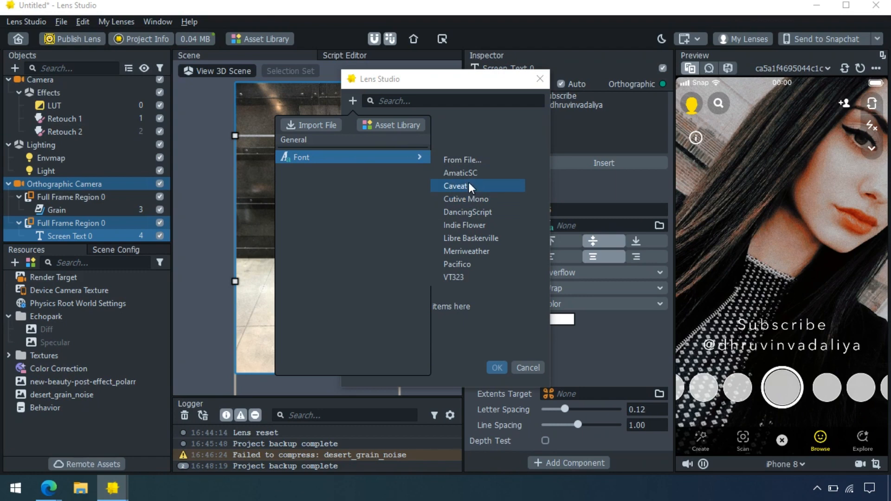
click(479, 250)
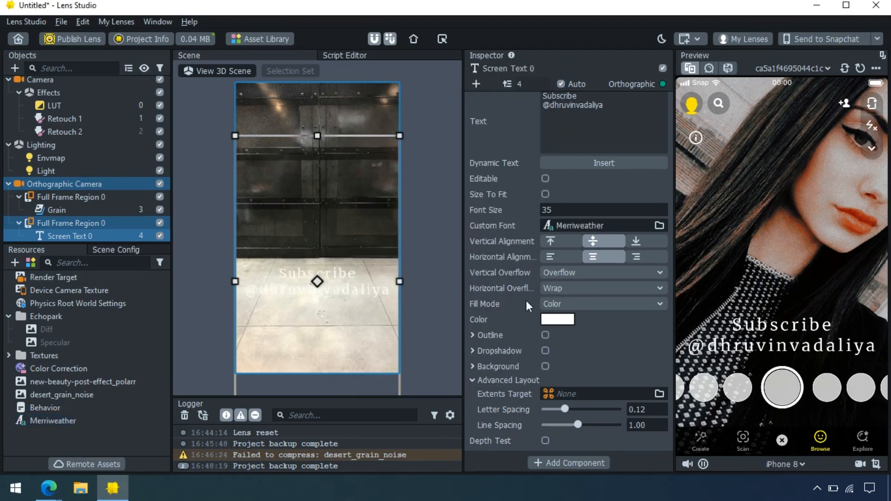
double_click(566, 210)
text(25)
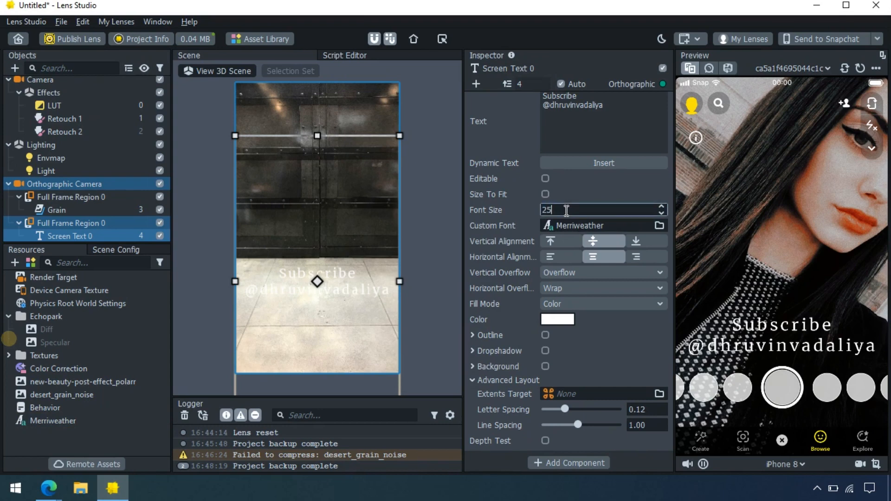
key(Return)
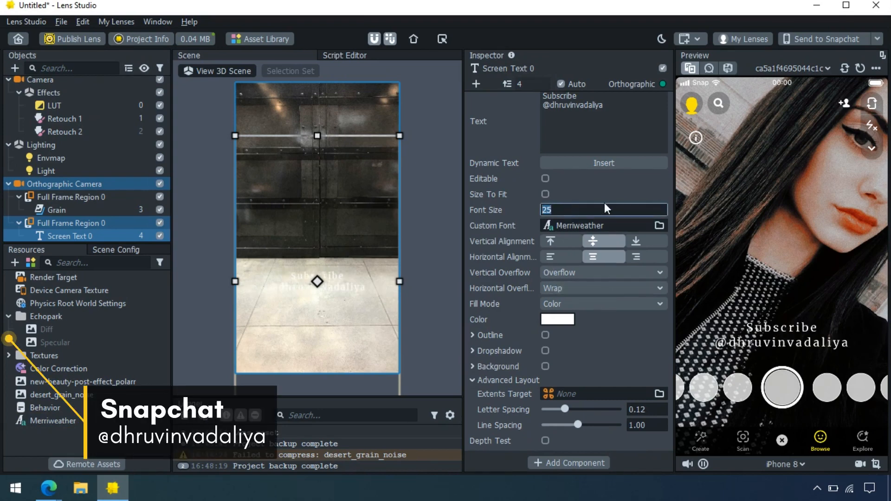
click(605, 142)
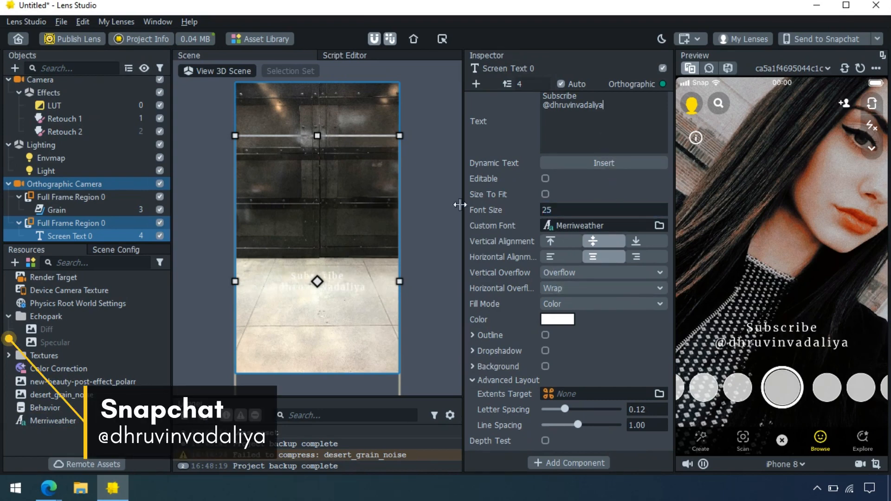
click(216, 187)
Set the Behavior's action to Disable
scroll(28, 200, down, 1)
click(64, 235)
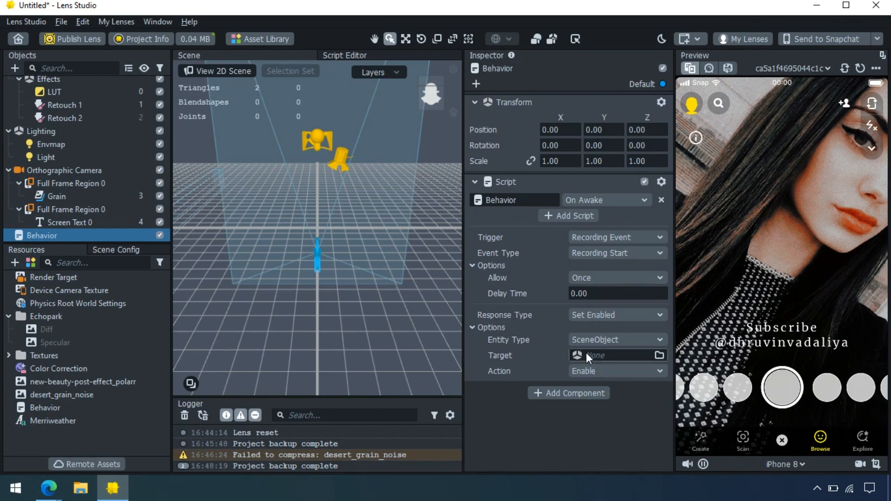
click(597, 373)
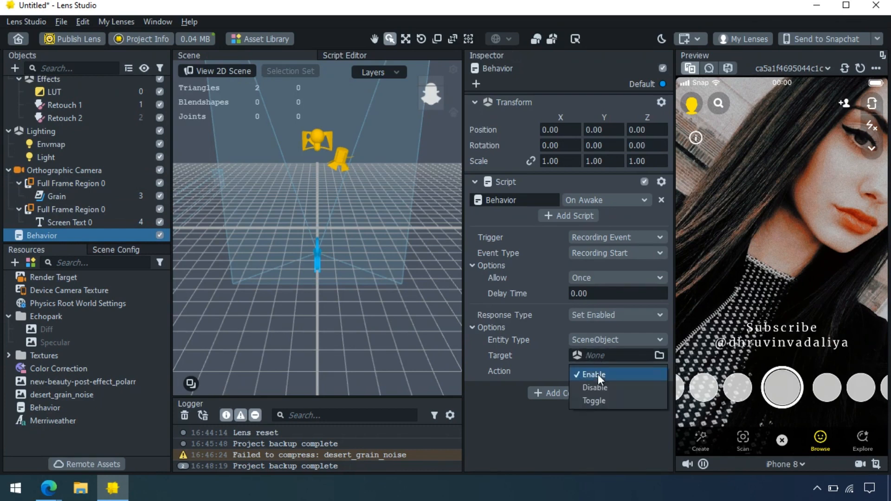
click(612, 388)
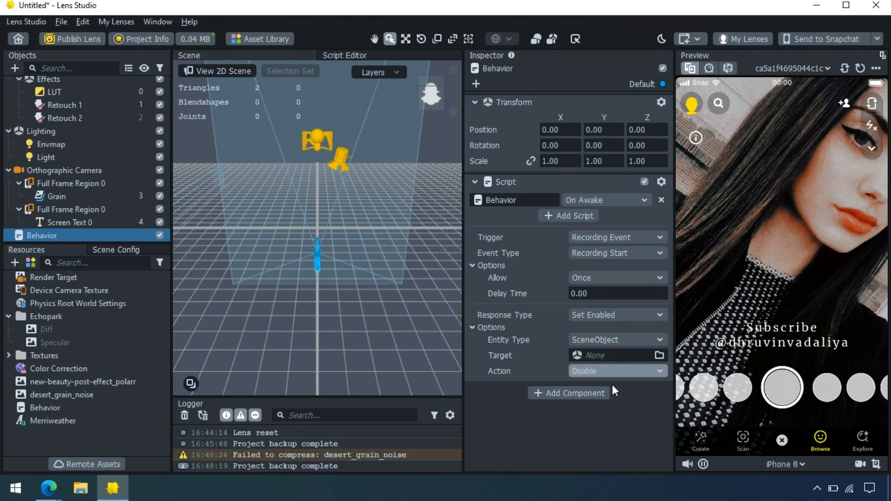
Target Screen Text 0 under Orthographic Camera > Full Frame Region 0
click(601, 356)
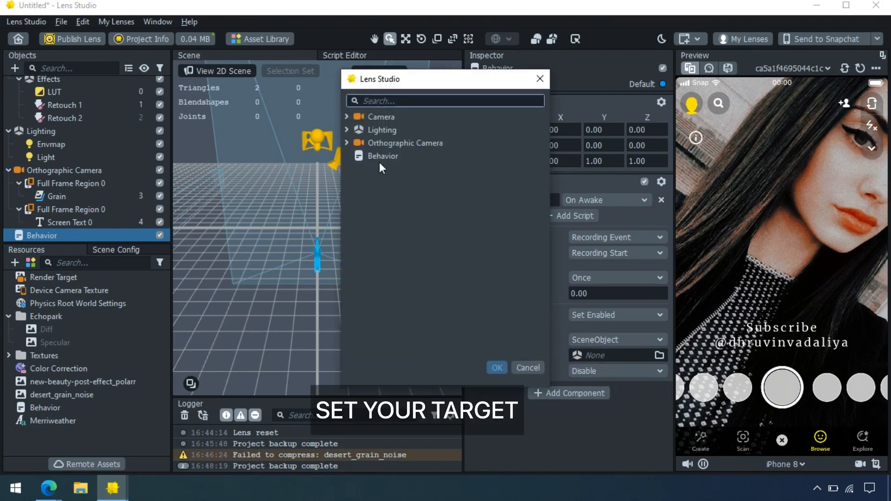
click(348, 143)
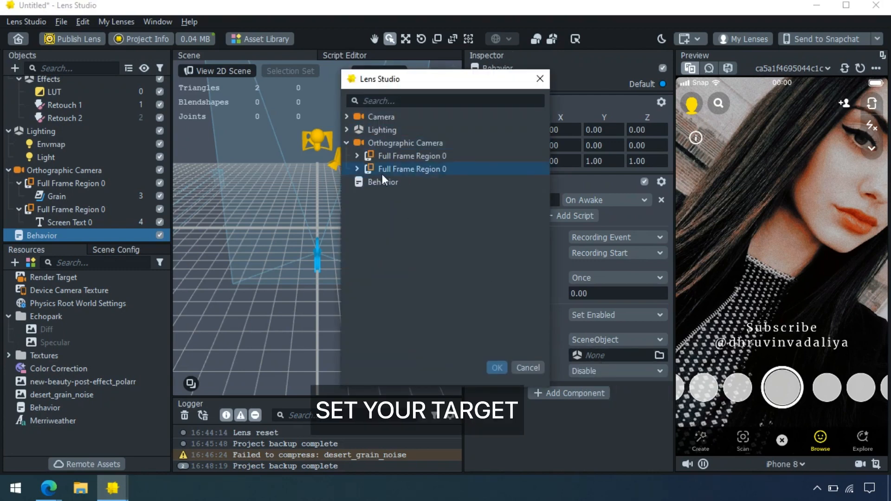
click(356, 170)
click(421, 181)
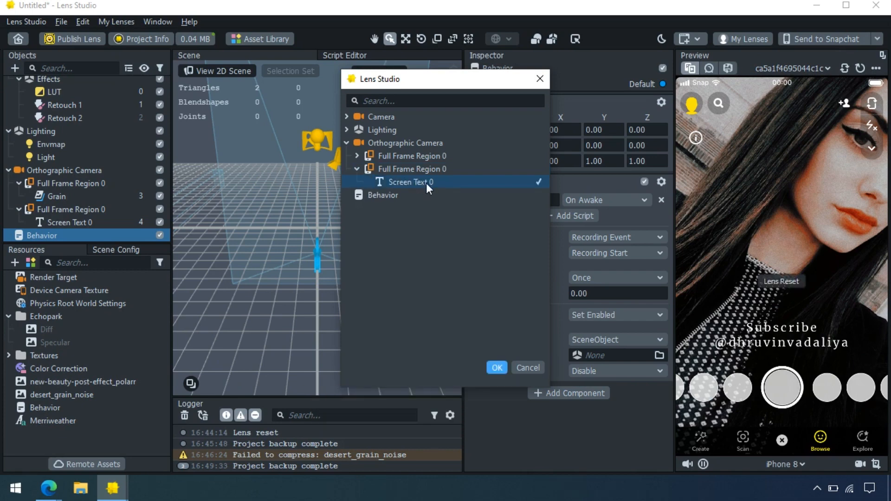
double_click(426, 183)
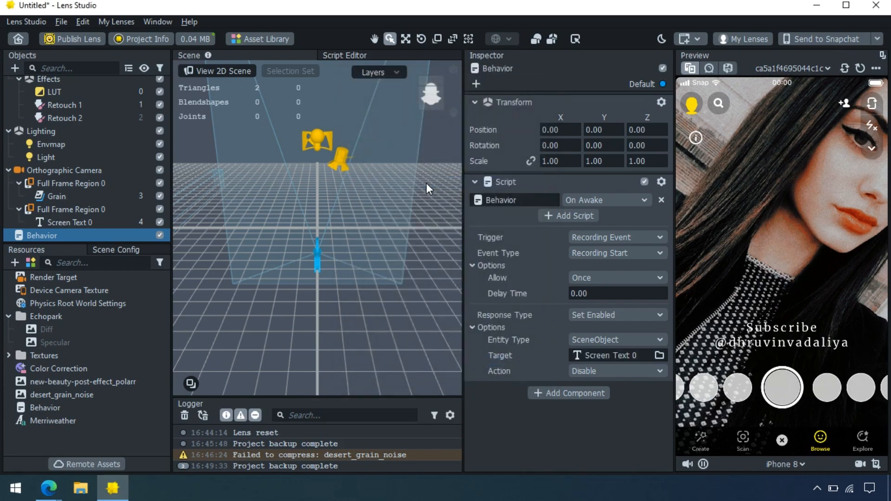
click(207, 178)
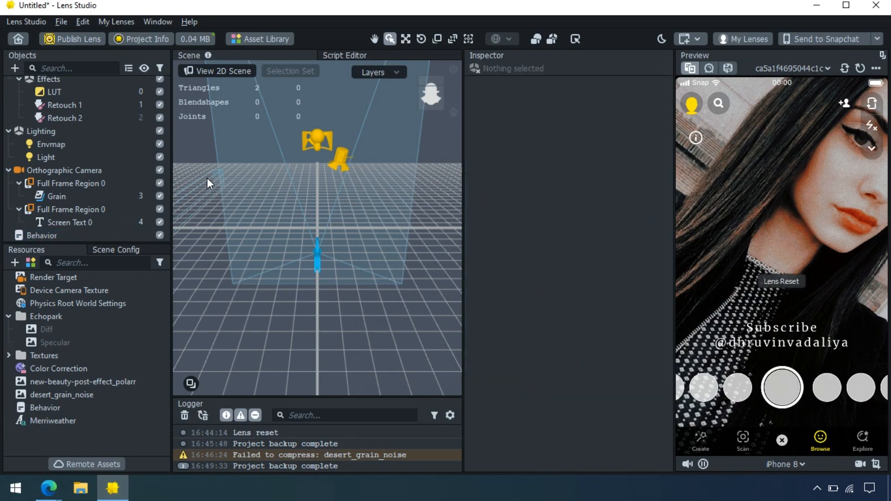
Add a new Behavior helper script object triggered On Start
click(15, 68)
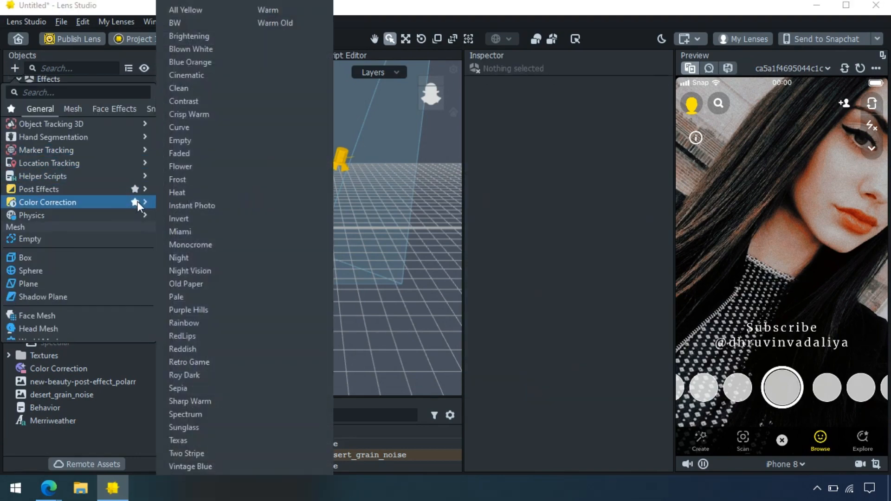
mouse_move(130, 175)
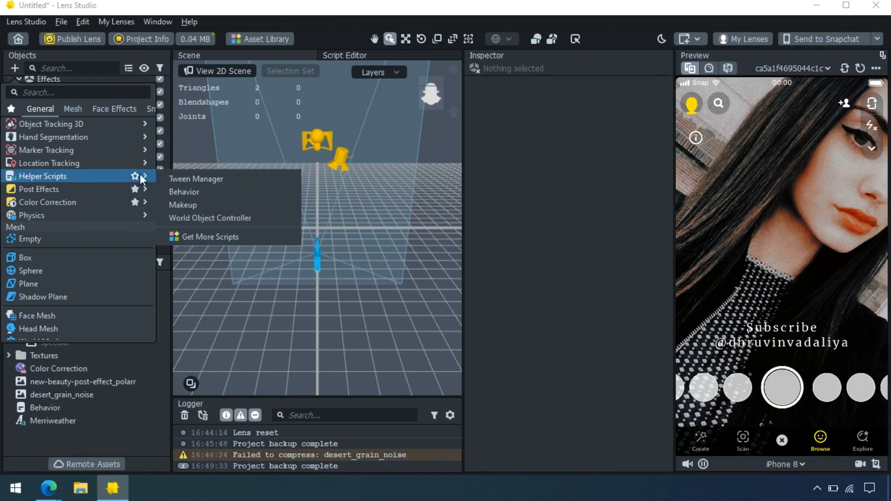
click(170, 193)
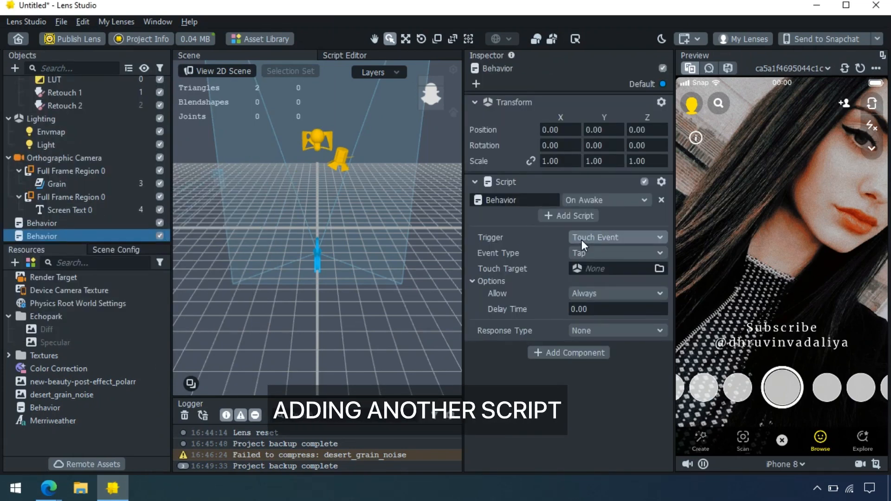
click(581, 241)
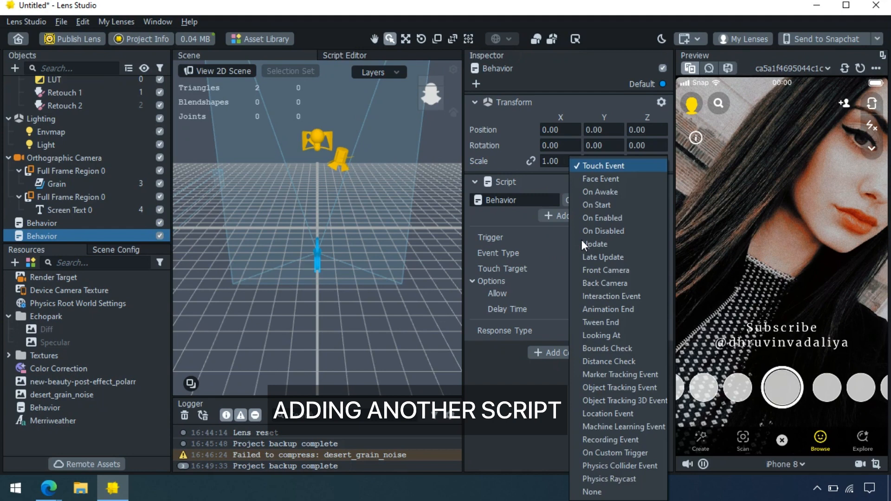
click(589, 205)
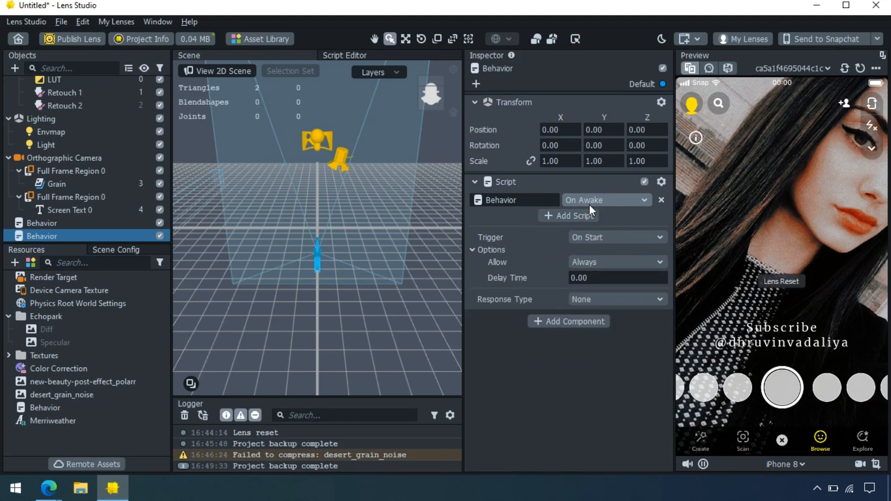
Allow the Behavior to fire Once with a Delay Time of 2
click(585, 262)
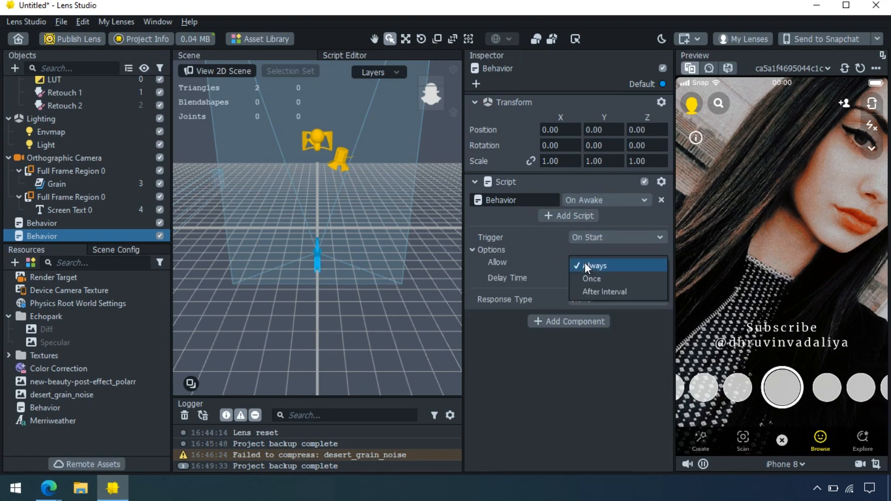
click(587, 278)
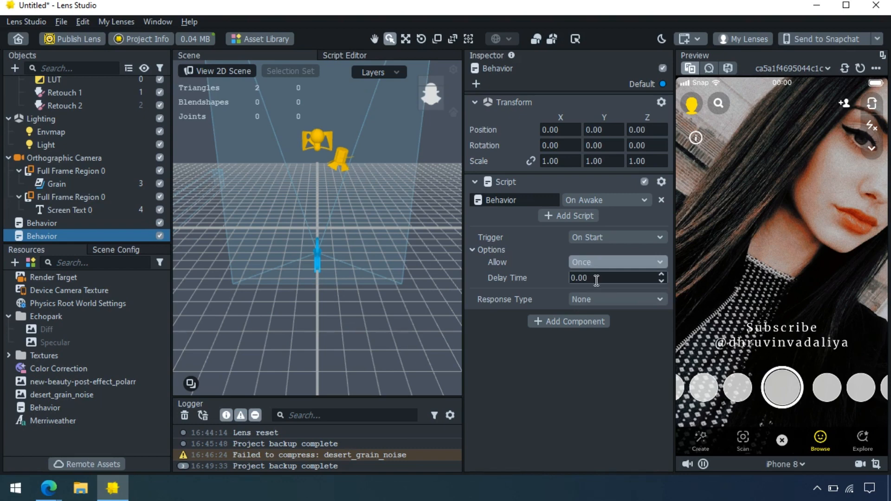
click(597, 280)
key(BackSpace)
key(BackSpace)
key(BackSpace)
key(BackSpace)
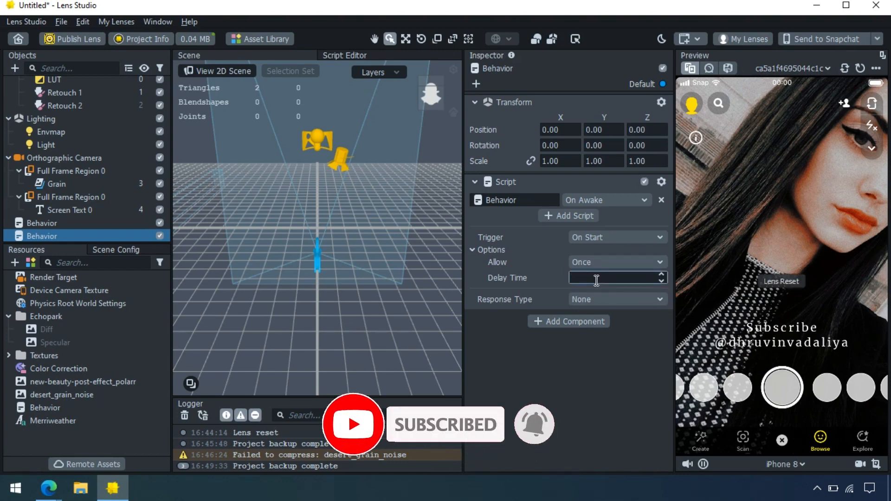
text(2)
key(Return)
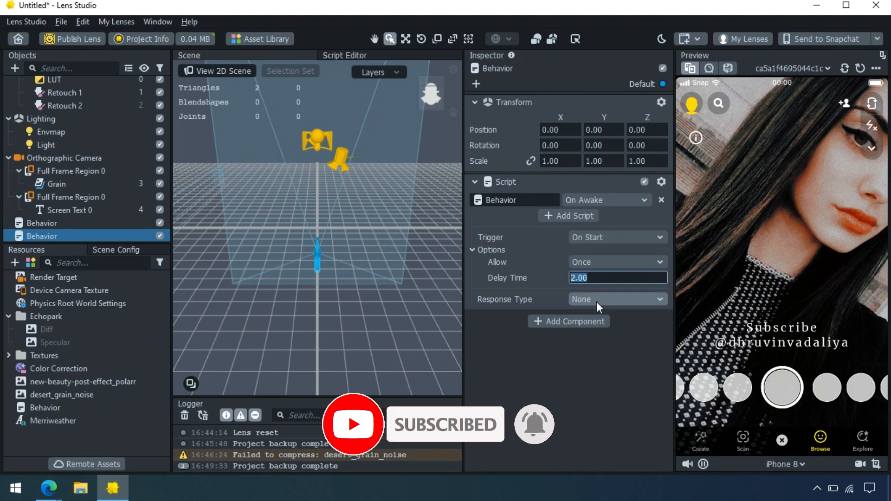
Set the response to Set Enabled on a SceneObject with the Disable action
click(596, 300)
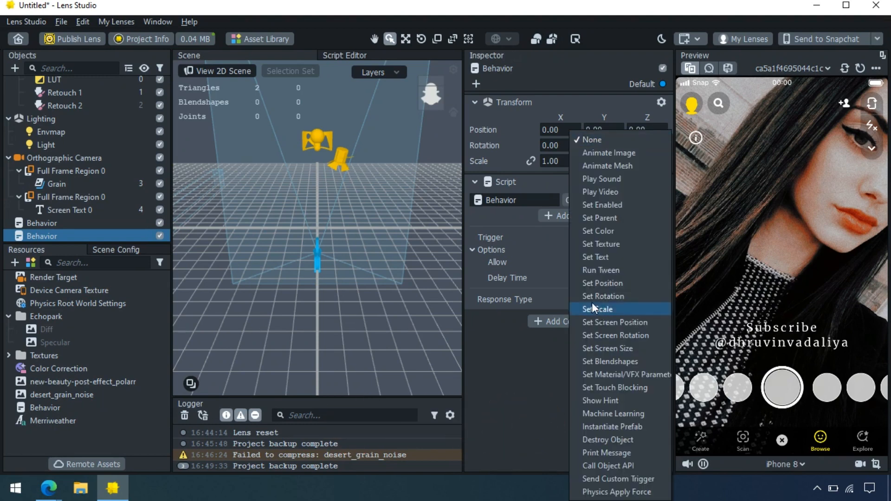
click(612, 204)
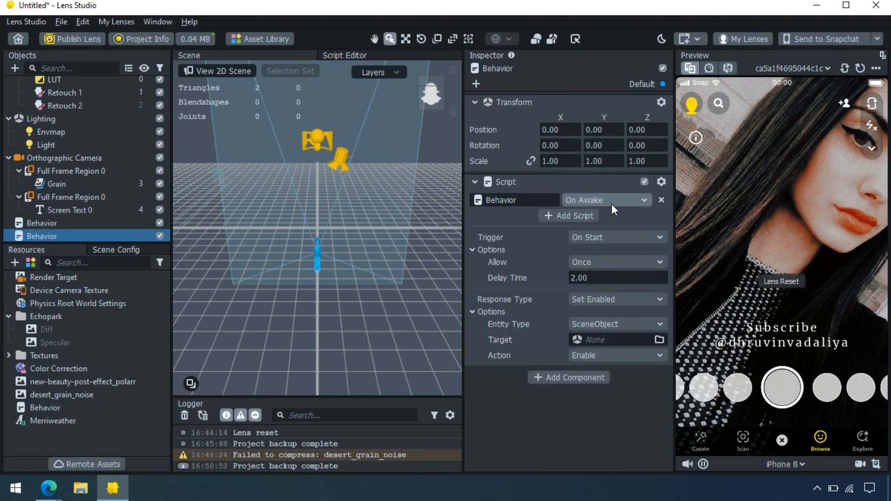
click(600, 325)
click(541, 333)
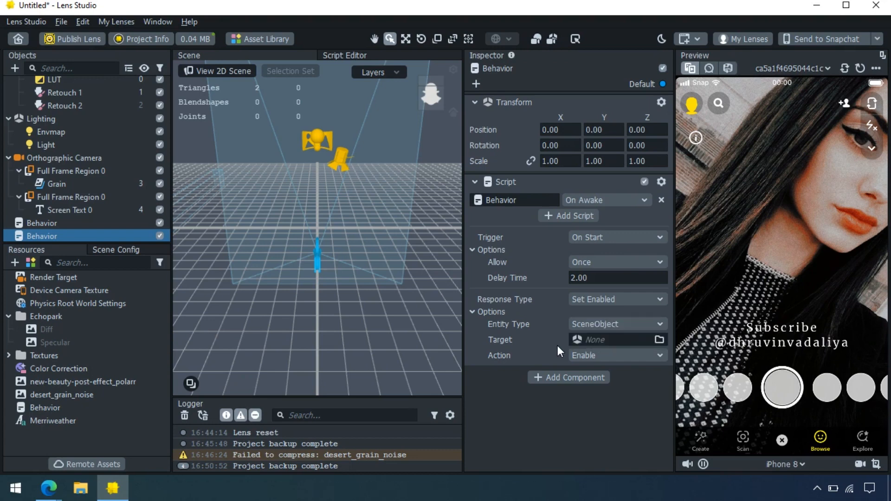
click(576, 358)
click(593, 374)
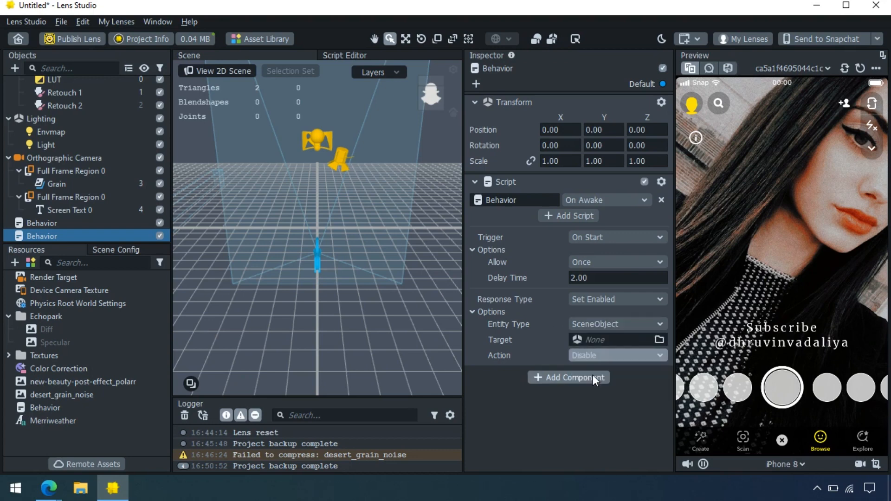
Target Screen Text 0 under the Orthographic Camera's second Full Frame Region 0
click(582, 339)
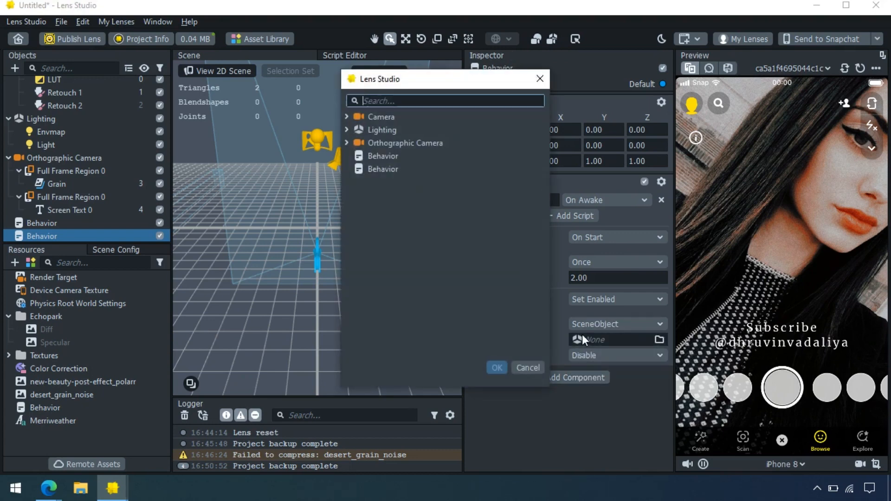
click(348, 142)
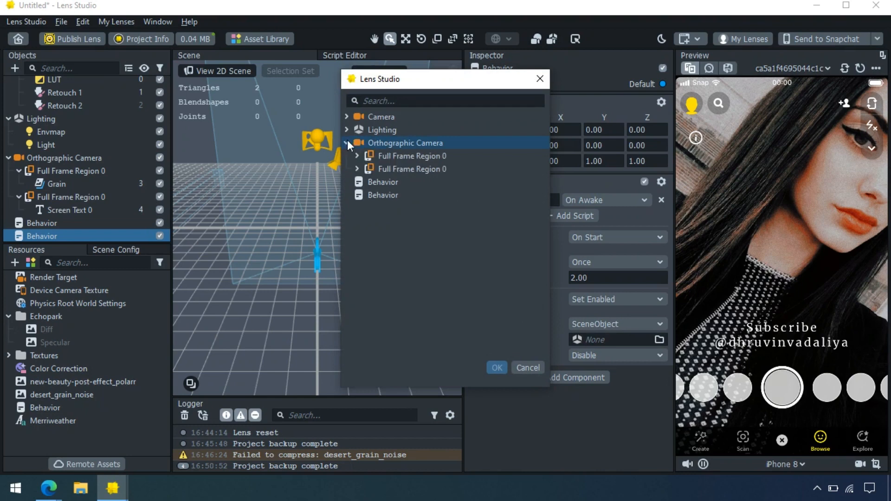
click(357, 170)
click(390, 184)
double_click(389, 184)
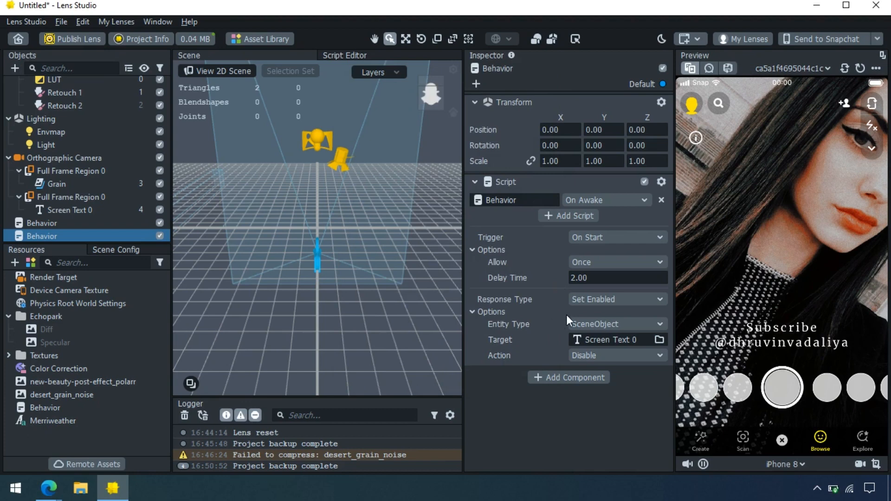
Test the text timing in the preview with delays of 1 and then 5 seconds
click(859, 68)
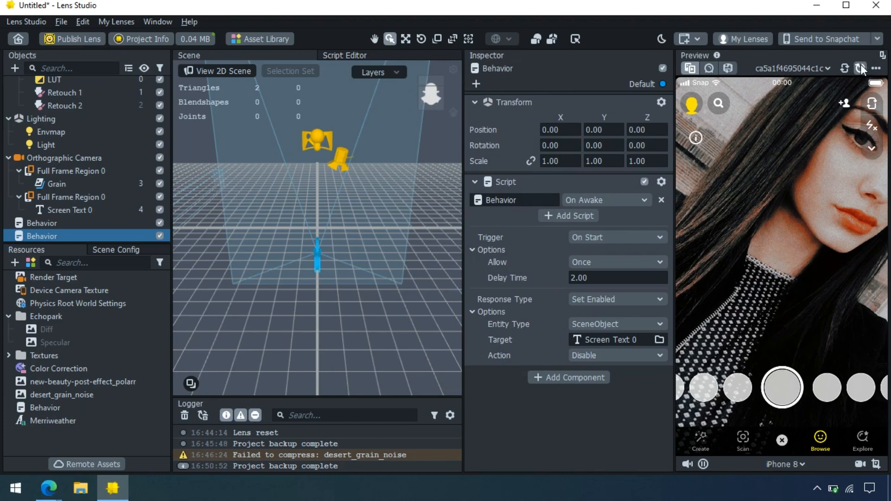
click(616, 278)
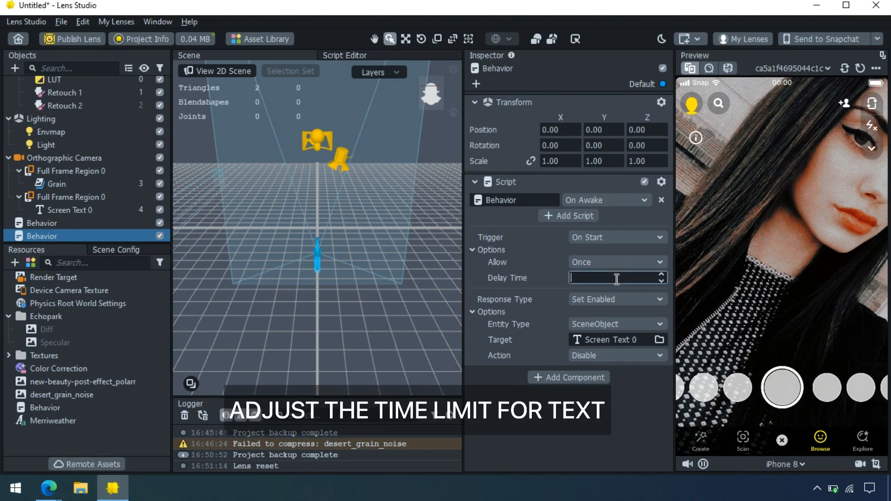
text(1)
key(Return)
click(859, 69)
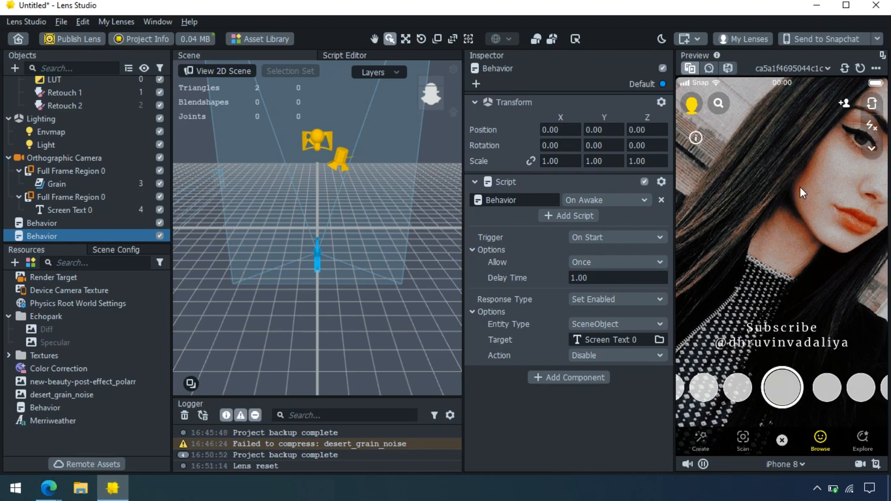
click(619, 277)
key(BackSpace)
key(BackSpace)
key(BackSpace)
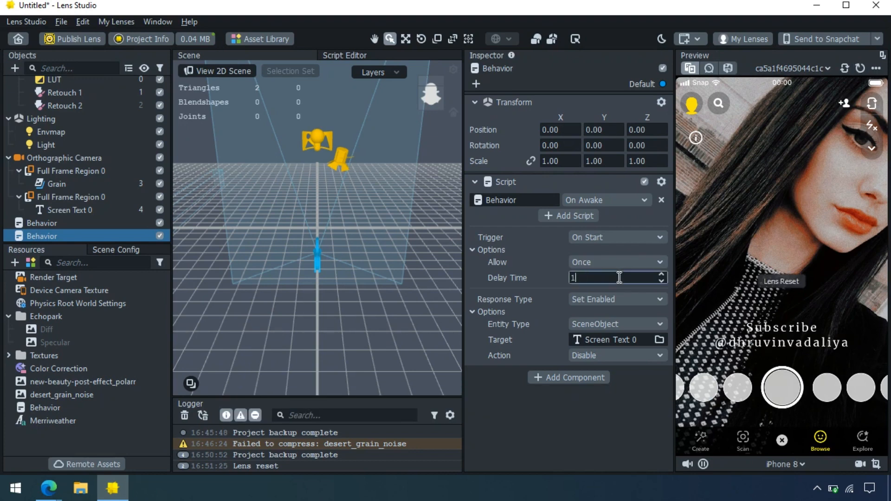
text(5)
key(BackSpace)
key(BackSpace)
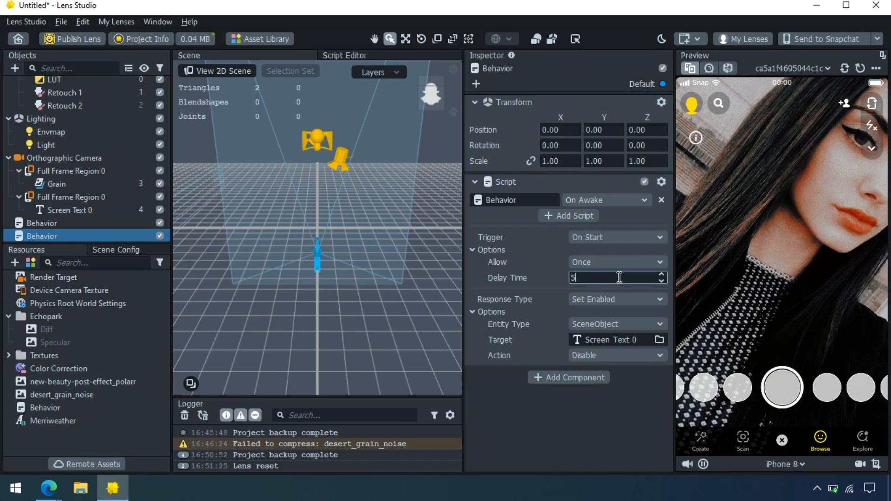
key(Return)
Set the Delay Time back to 2 seconds and replay the preview to check it
click(858, 67)
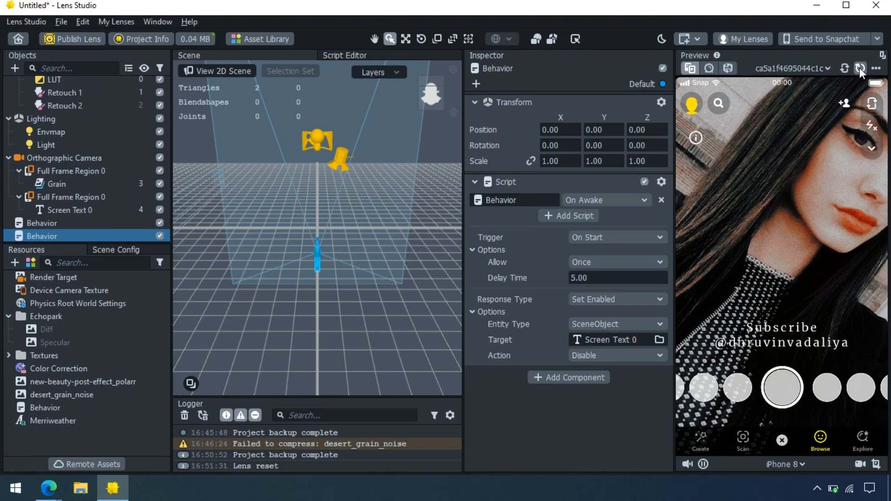
click(859, 67)
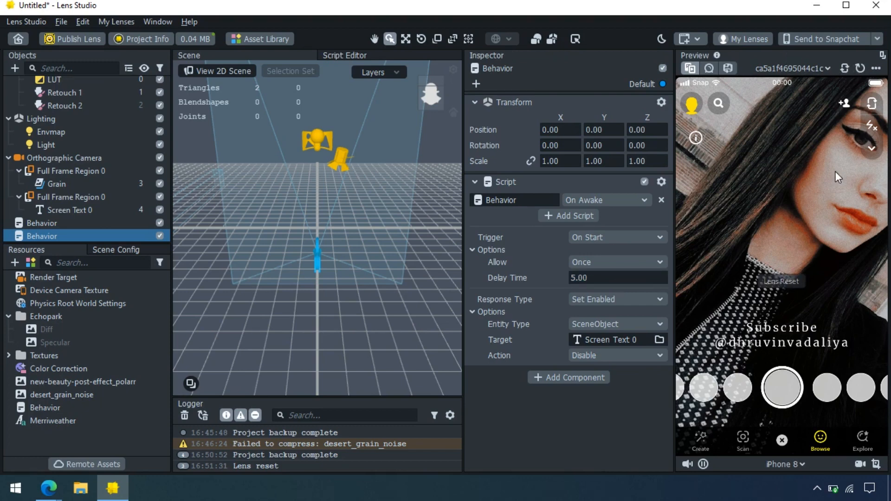
click(618, 277)
key(BackSpace)
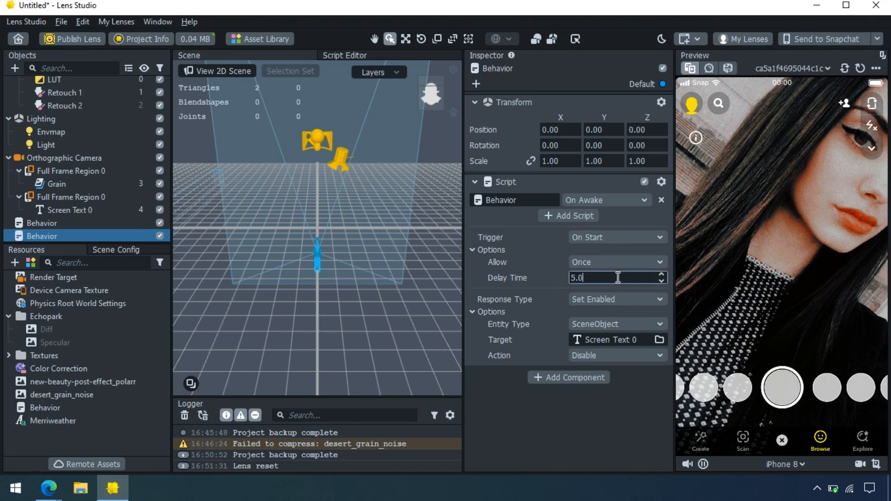
text(2)
key(Return)
click(859, 68)
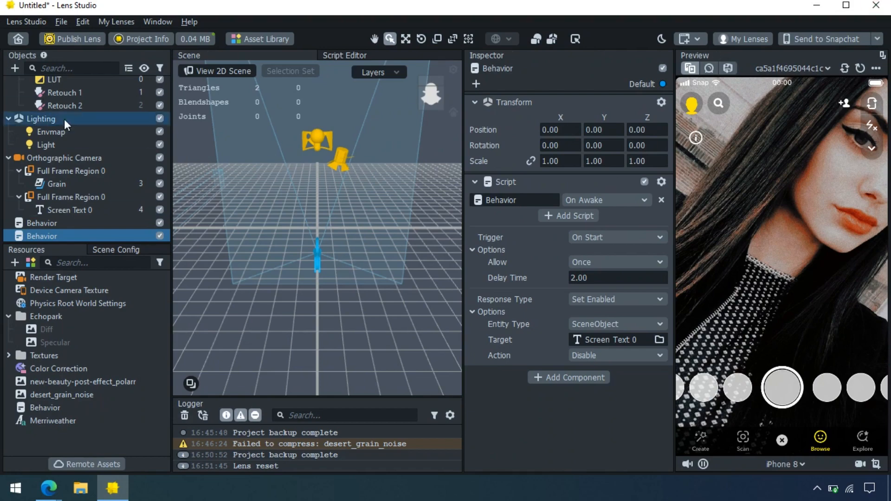
Toggle the Camera off and on twice to compare the lens with and without effects
scroll(65, 119, up, 1)
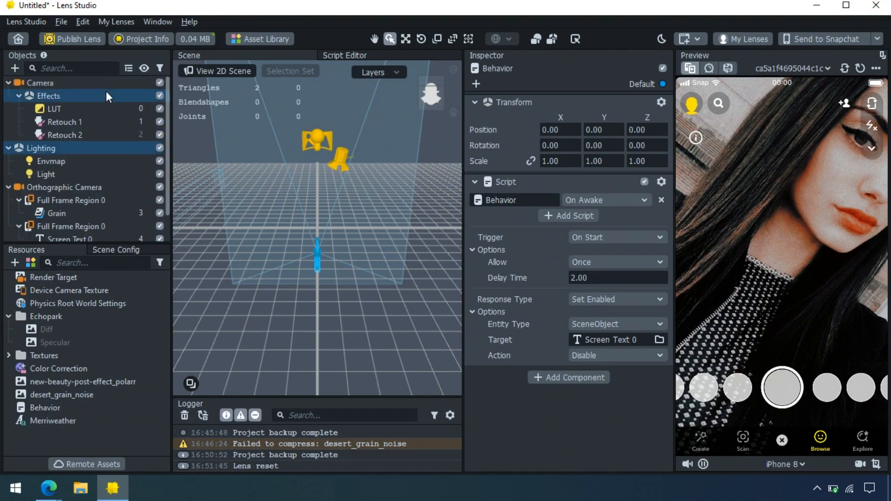
click(162, 82)
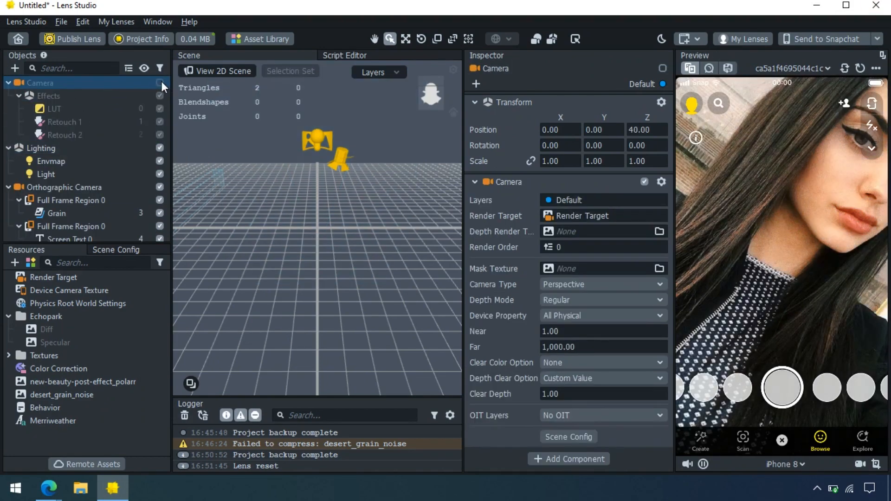
click(162, 82)
click(161, 82)
click(161, 82)
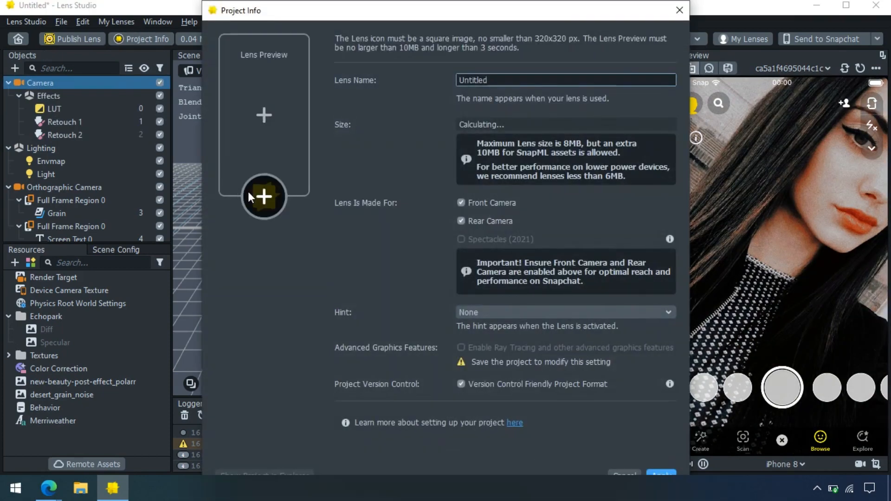
Set the scotlandi1 image as the lens icon, moving the crop area up
click(248, 192)
double_click(518, 129)
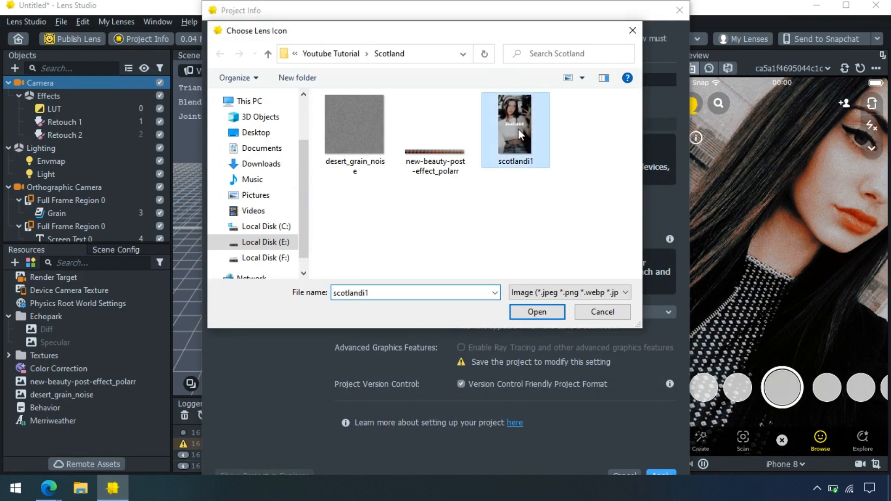
drag(463, 138, 460, 111)
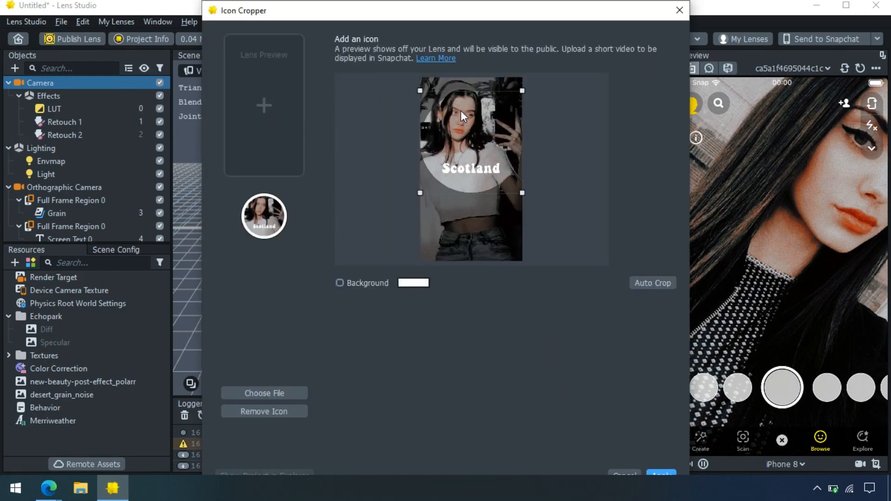
key(Return)
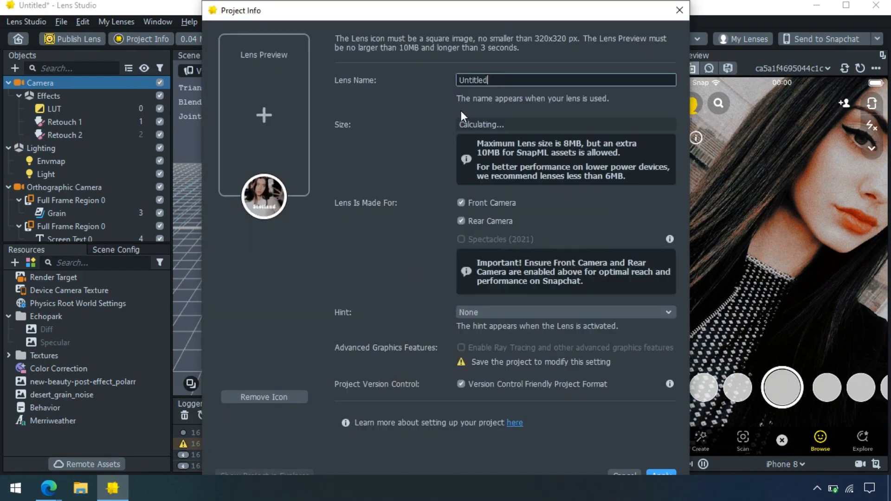
Rename the lens from Untitled to Scotland and close Project Info
double_click(502, 80)
text(Scotland)
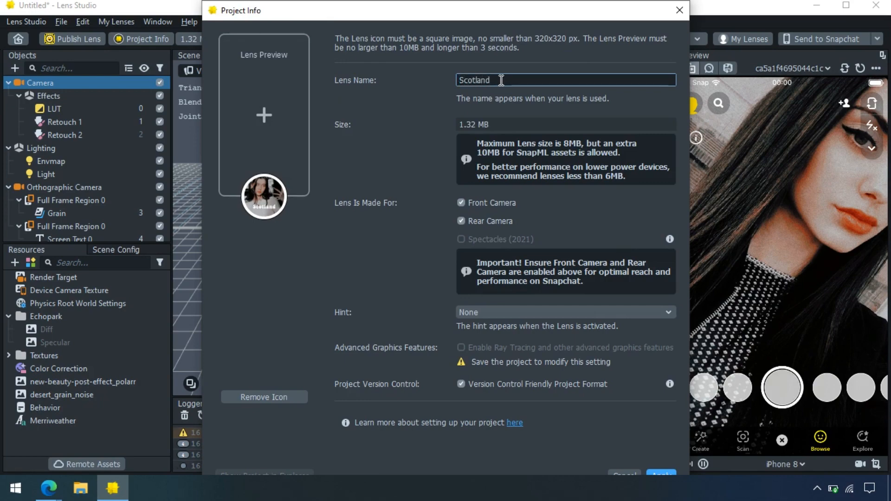
key(Return)
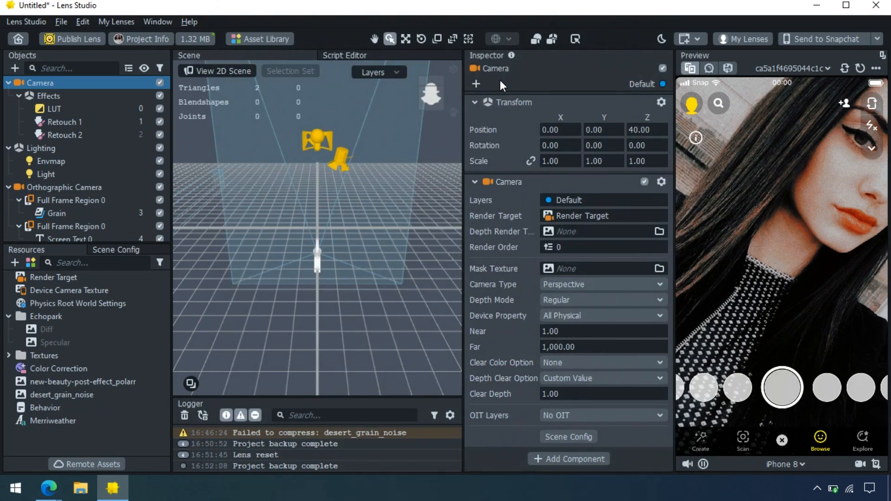
Publish the Scotland lens into the profile's lens folder and continue submitting it
click(82, 40)
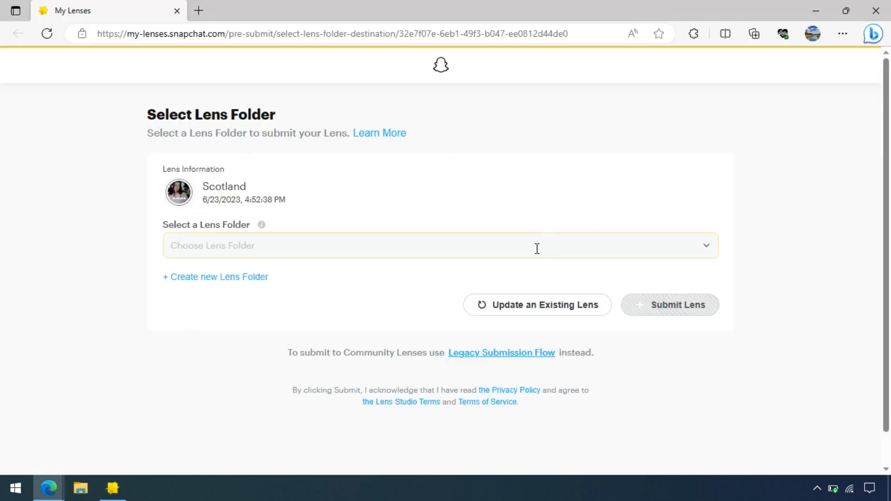
click(534, 254)
click(518, 292)
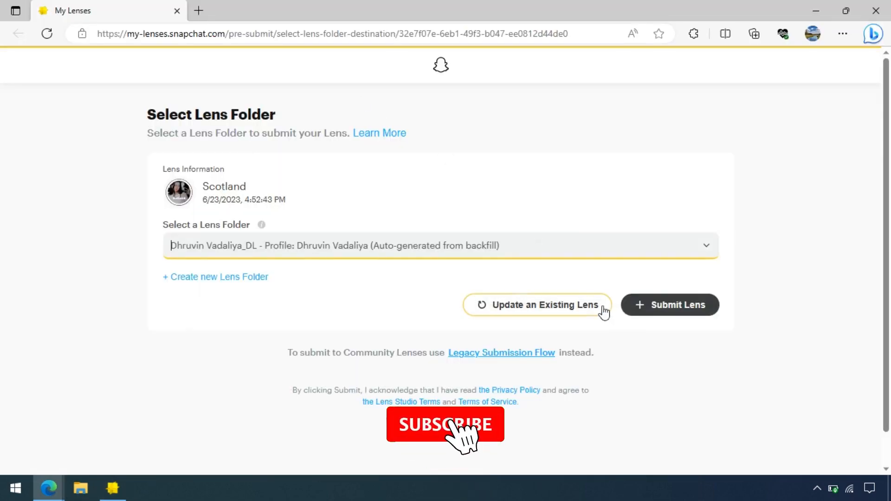
click(662, 314)
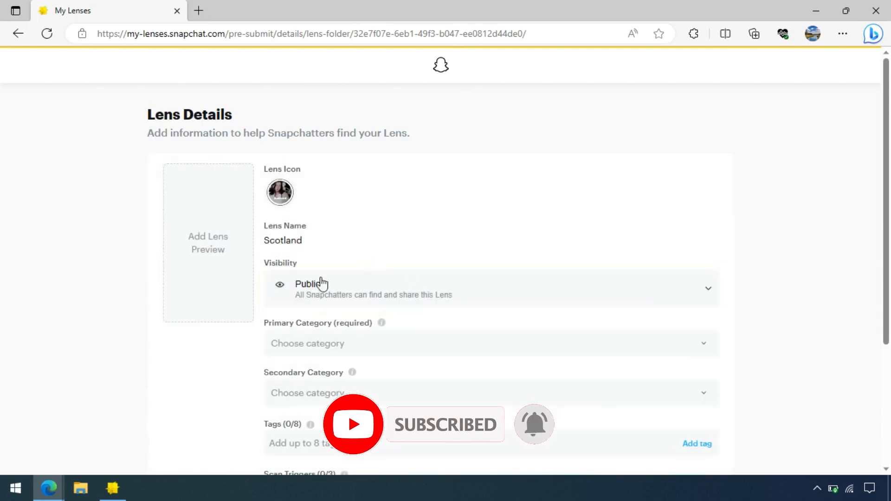
Set the primary category to Fashion & Retail - Beauty
click(317, 343)
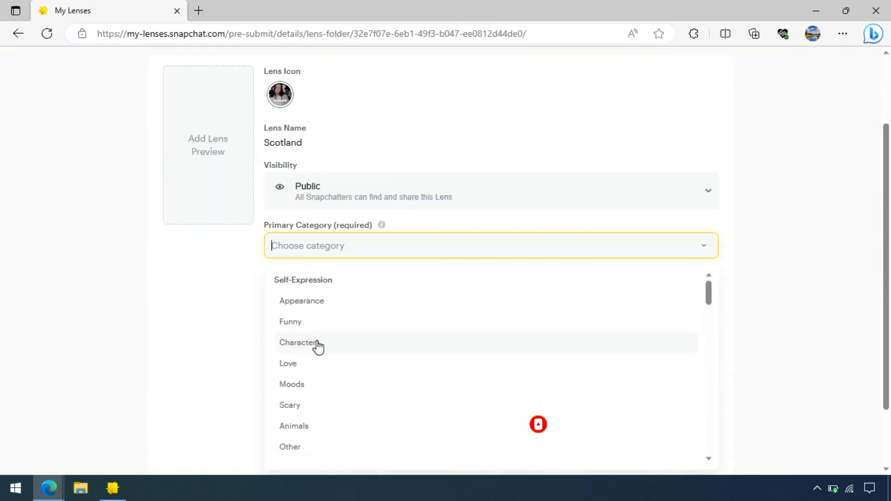
scroll(315, 345, down, 2)
scroll(315, 346, down, 10)
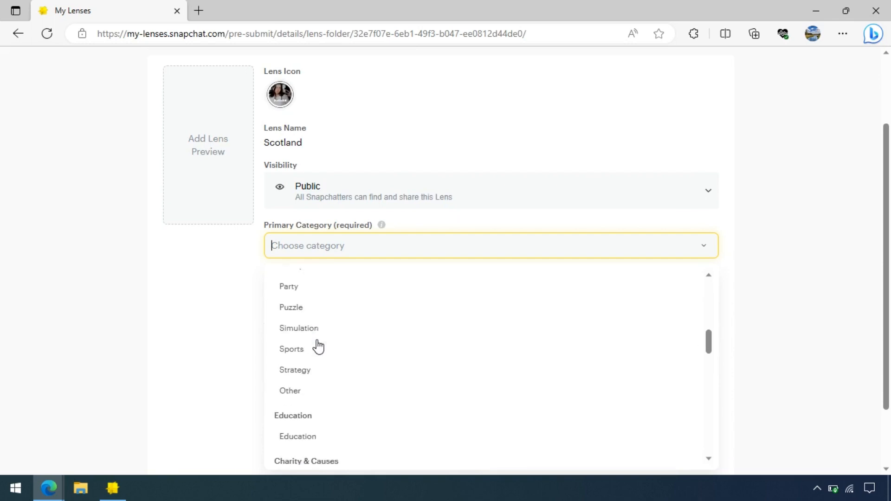
scroll(317, 338, down, 4)
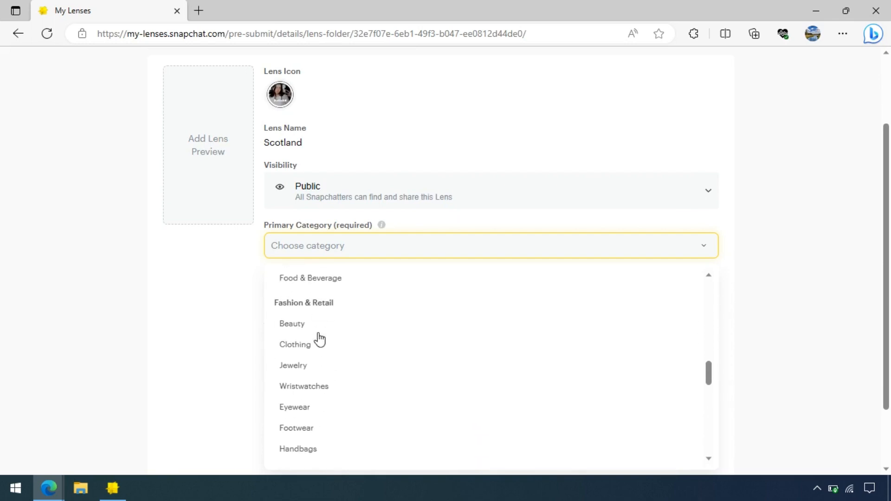
click(296, 322)
Attach scotlandv1.mp4 as the lens preview video and apply it
click(207, 190)
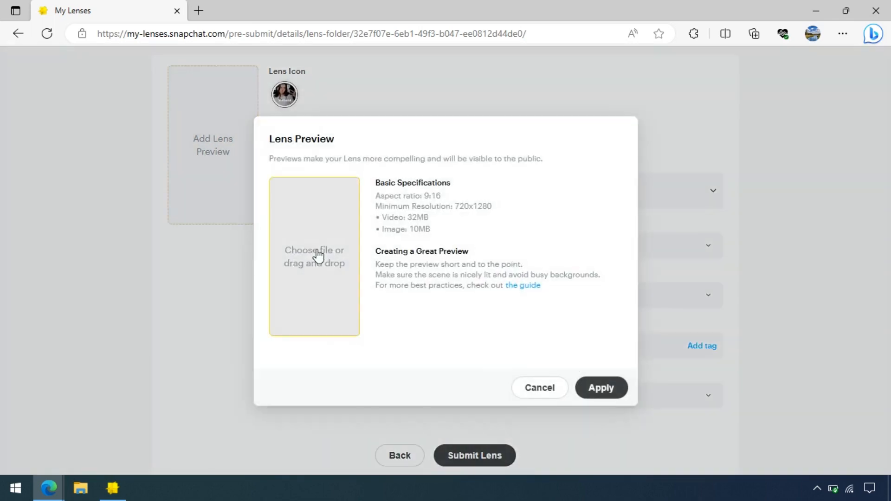
click(316, 253)
click(462, 186)
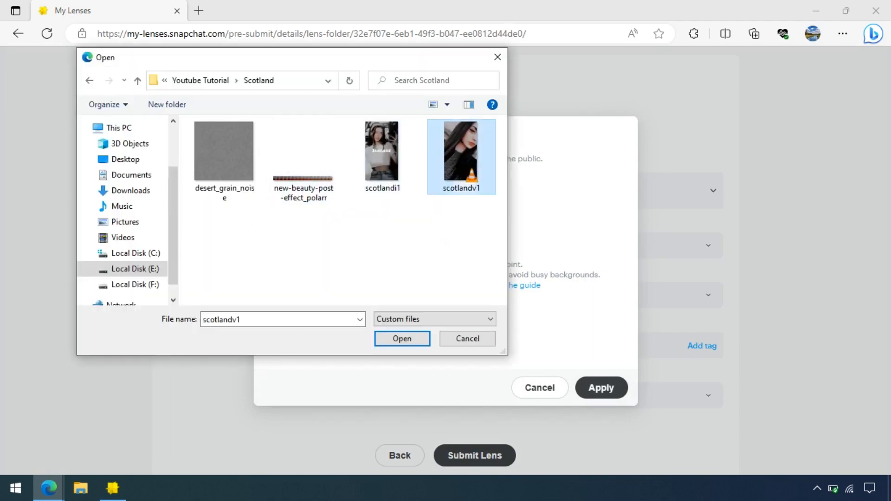
double_click(459, 178)
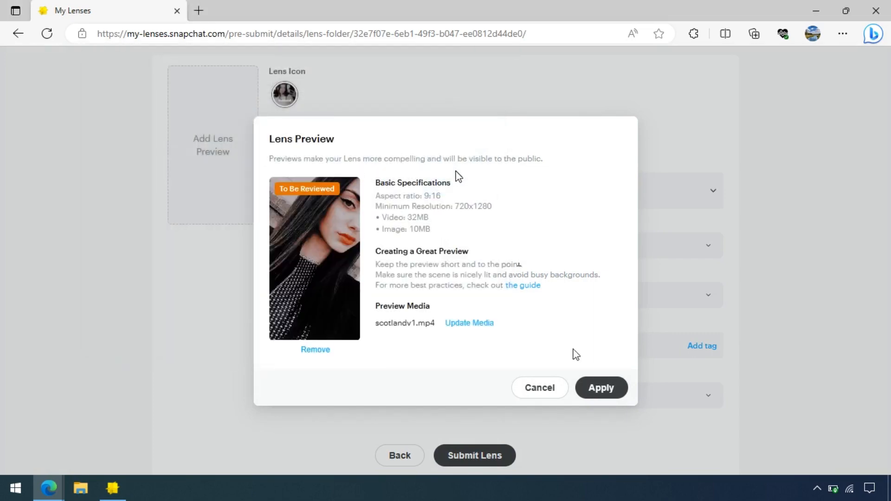
click(589, 392)
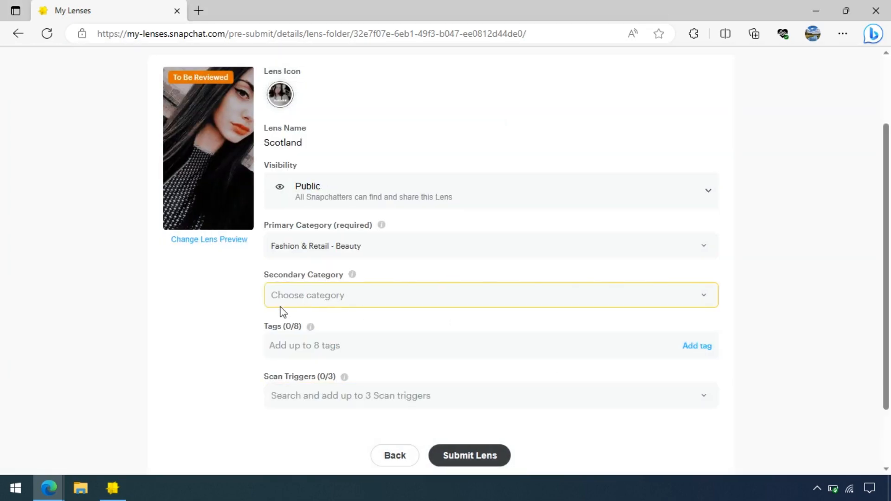
Leave secondary category and scan trigger unset, then submit the lens for review
click(278, 295)
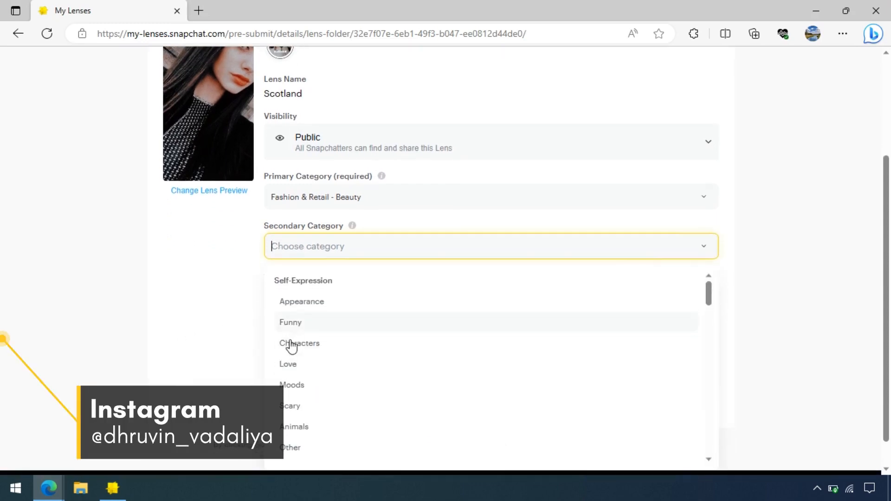
click(183, 403)
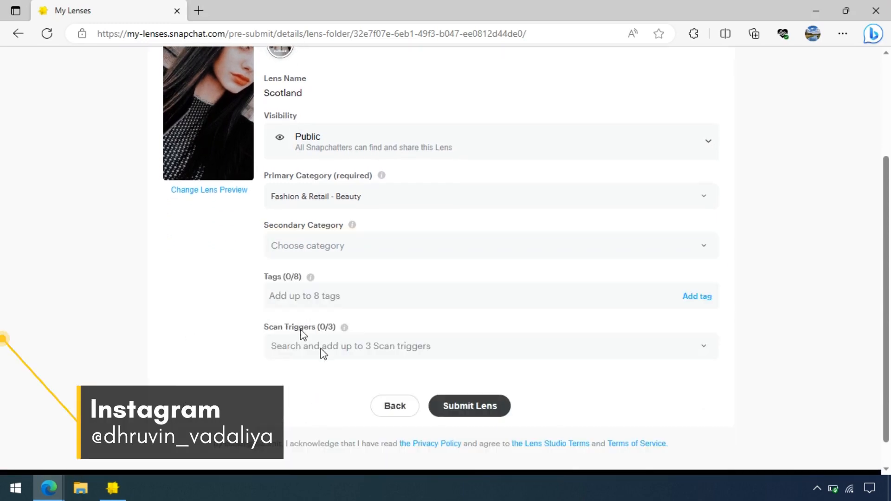
click(382, 344)
click(219, 346)
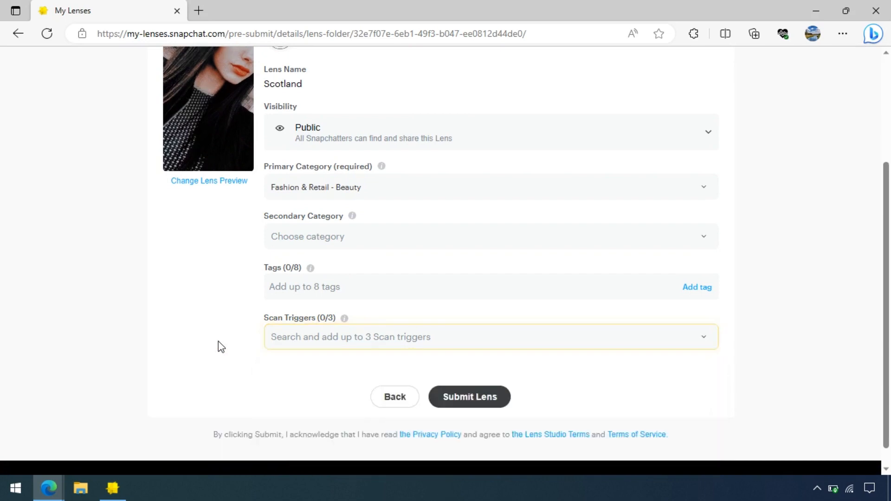
click(480, 407)
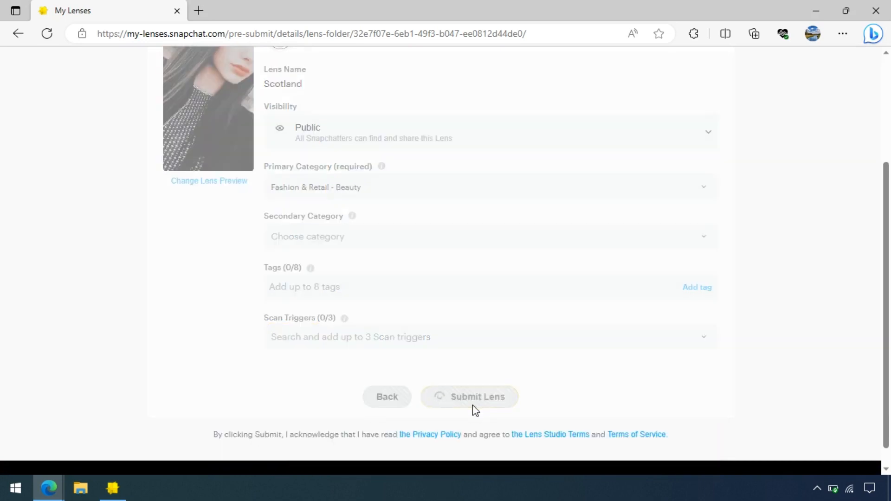